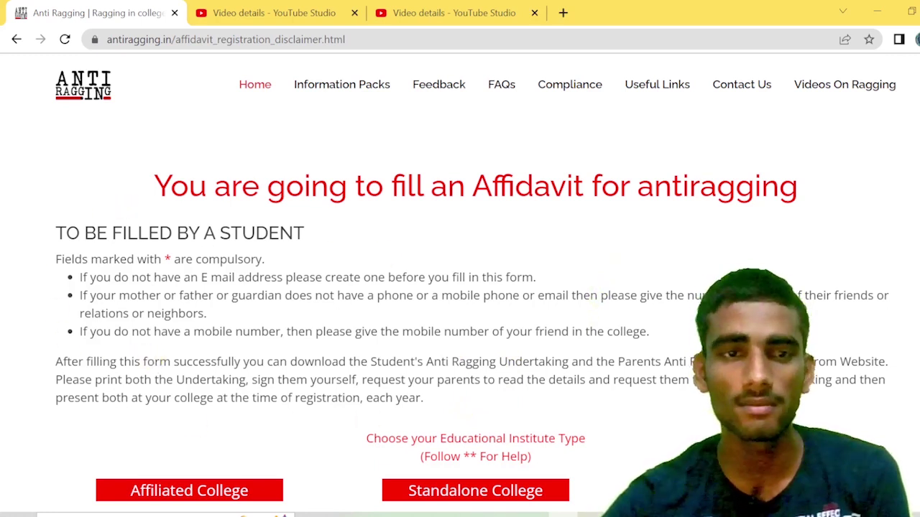
pyautogui.scroll(-1, 345, 371)
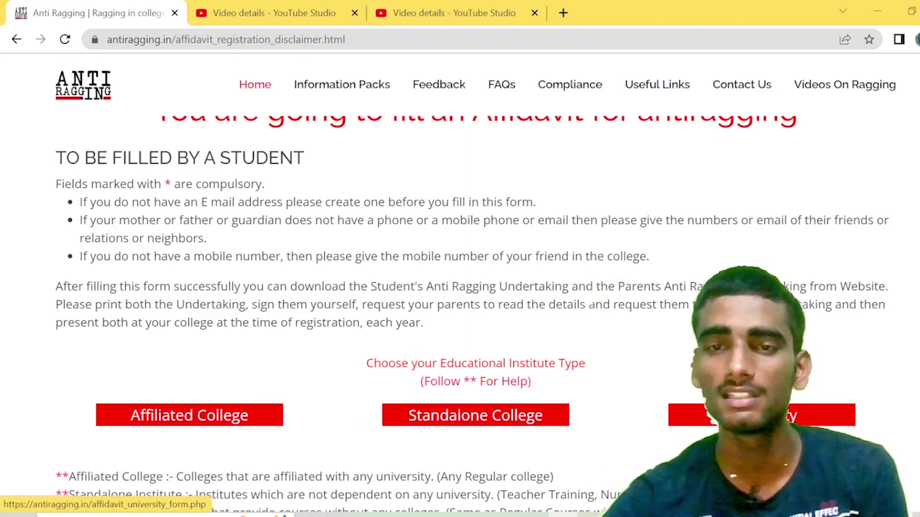
# Step: Open the Affiliated College affidavit form and look over the student and parent sections
pyautogui.click(216, 421)
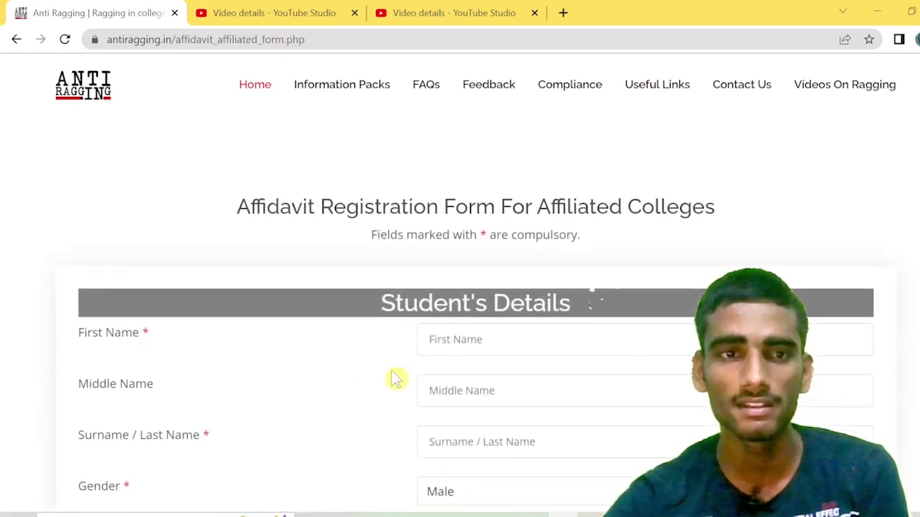
pyautogui.scroll(-1, 575, 296)
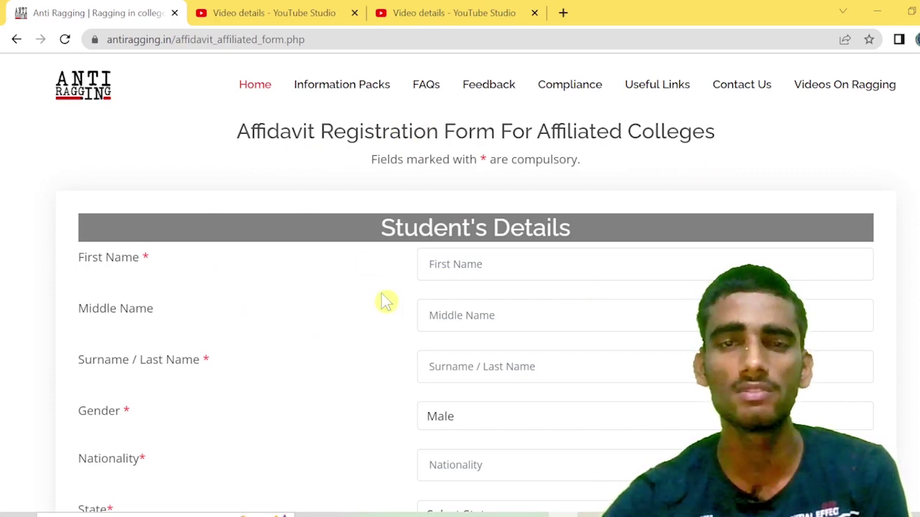
pyautogui.scroll(-3, 385, 302)
pyautogui.scroll(2, 386, 302)
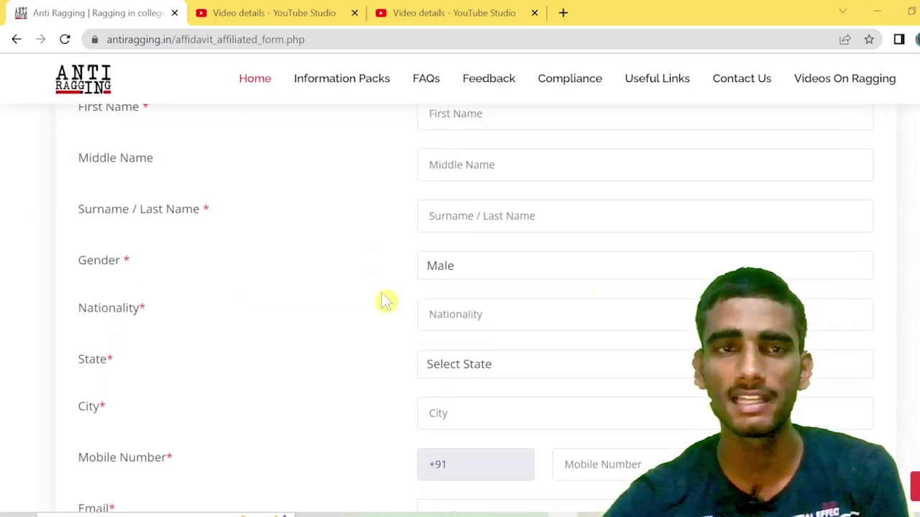
pyautogui.scroll(1, 561, 269)
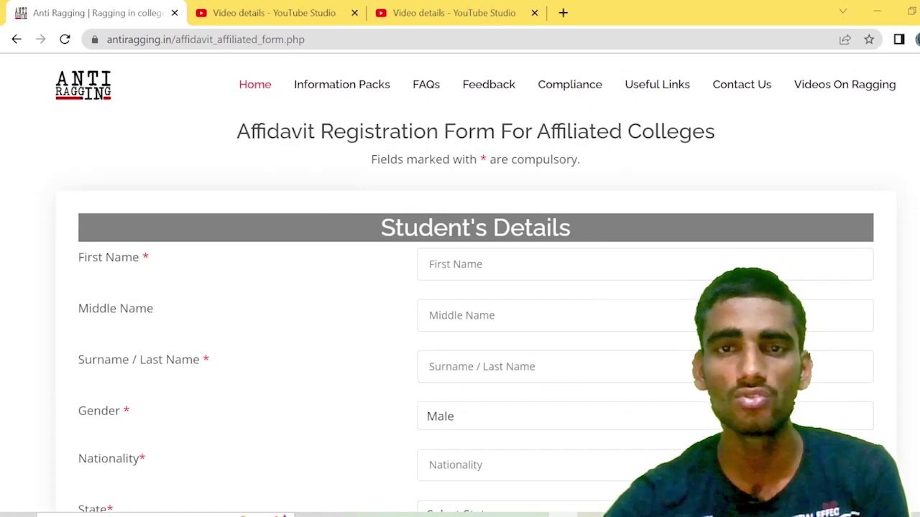
pyautogui.scroll(-1, 496, 298)
pyautogui.scroll(1, 324, 289)
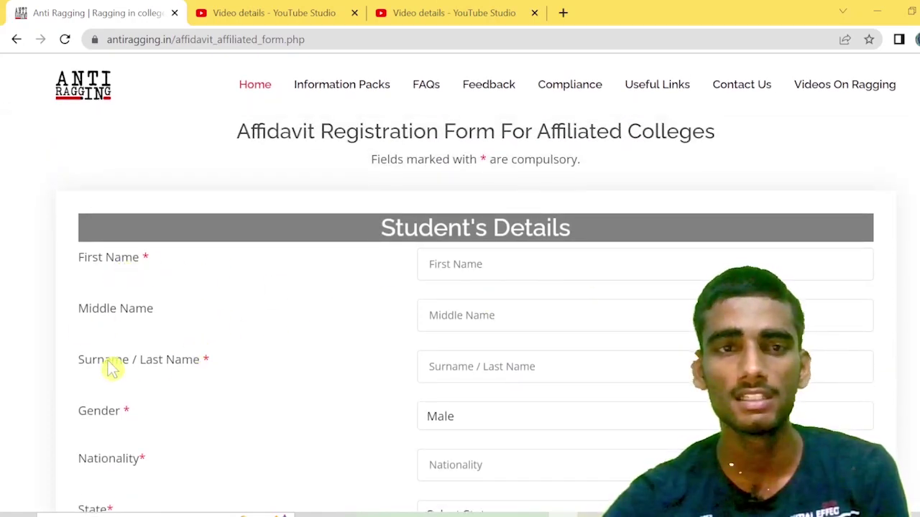
pyautogui.scroll(-1, 242, 363)
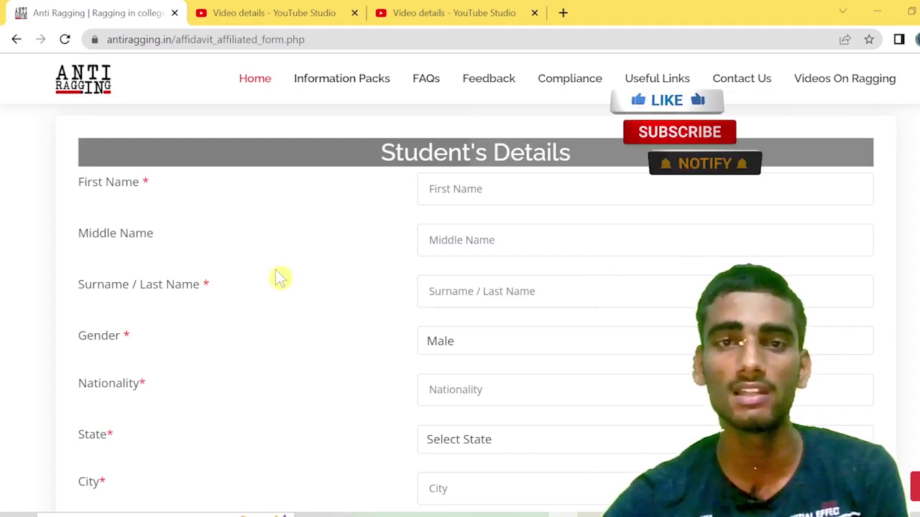
pyautogui.scroll(1, 280, 276)
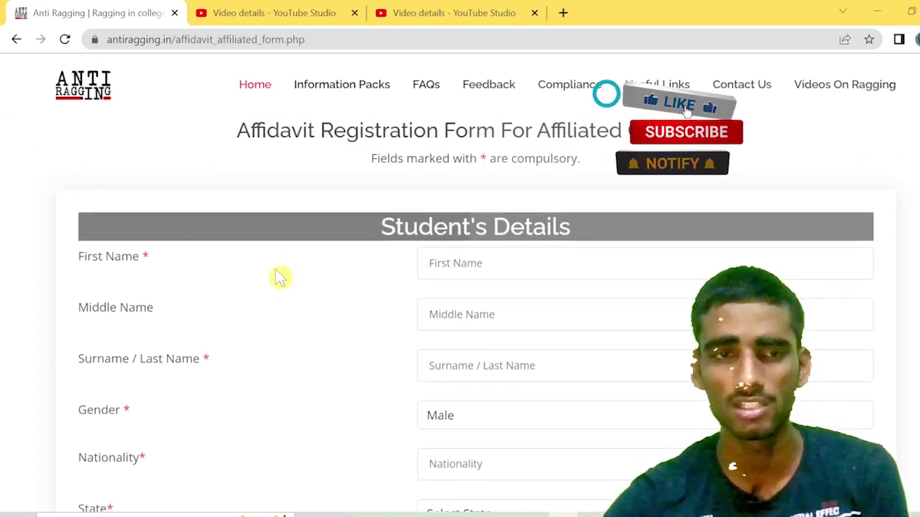
# Step: Scroll down past the blank College Details to the Course Details section
pyautogui.scroll(-1, 278, 273)
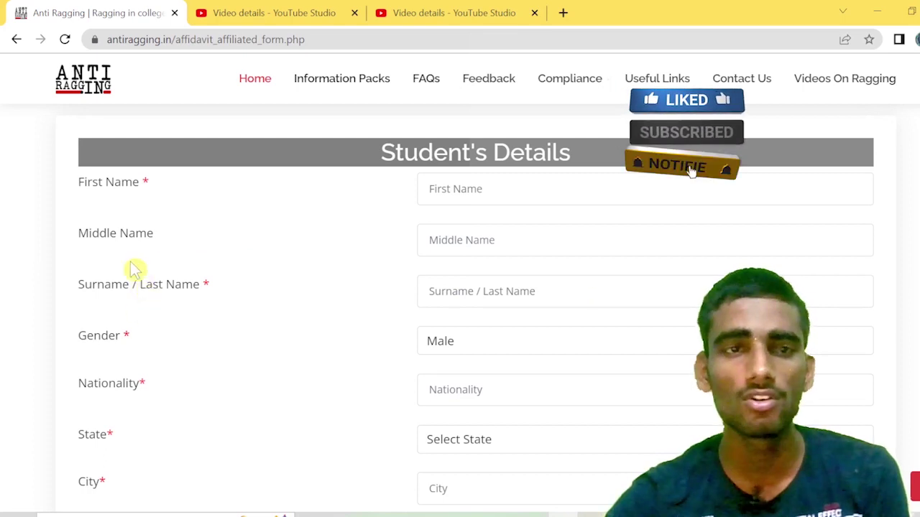
pyautogui.scroll(-1, 142, 294)
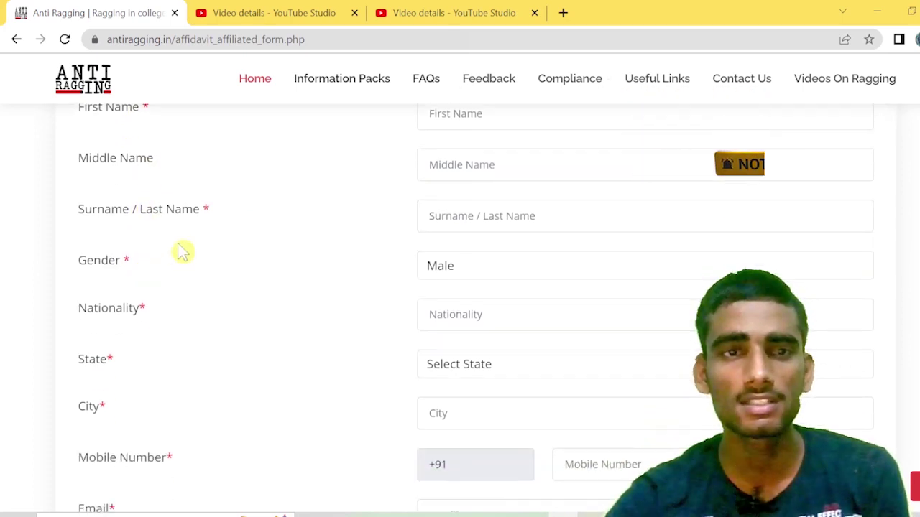
pyautogui.scroll(-1, 126, 284)
pyautogui.scroll(-1, 129, 289)
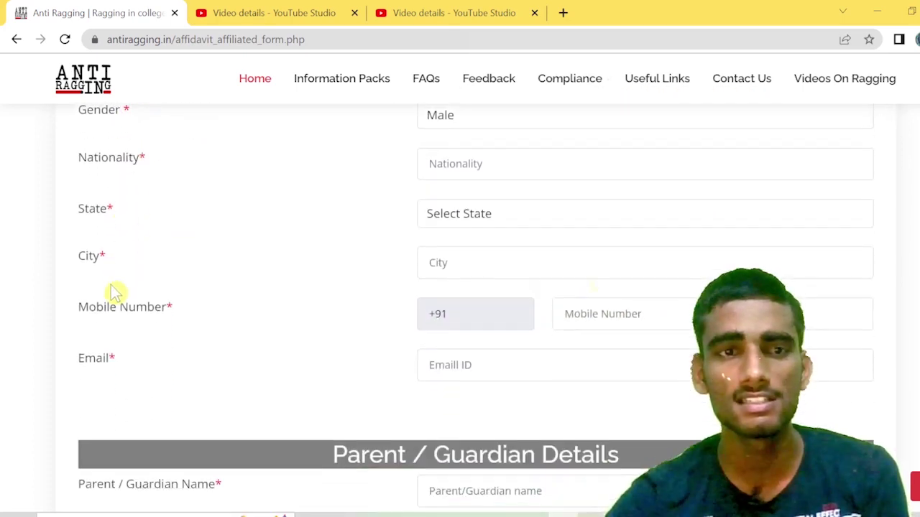
pyautogui.scroll(-1, 105, 276)
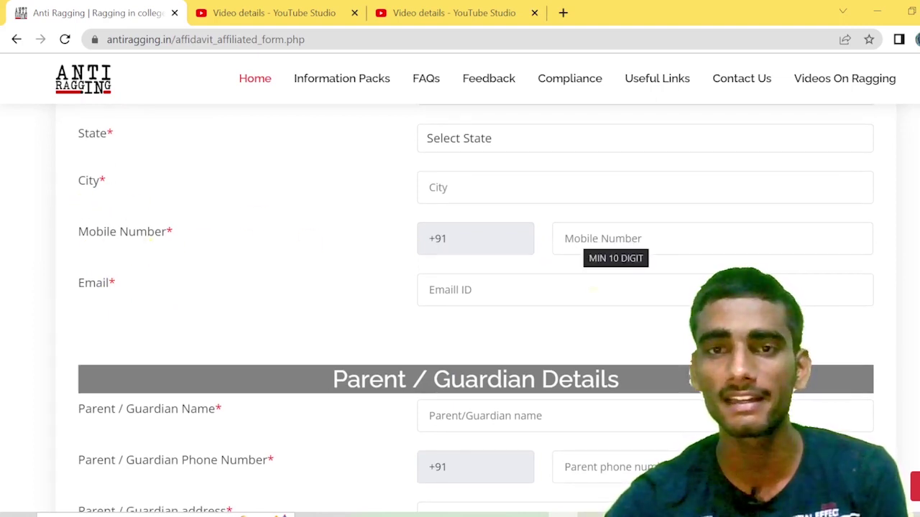
pyautogui.scroll(-1, 203, 295)
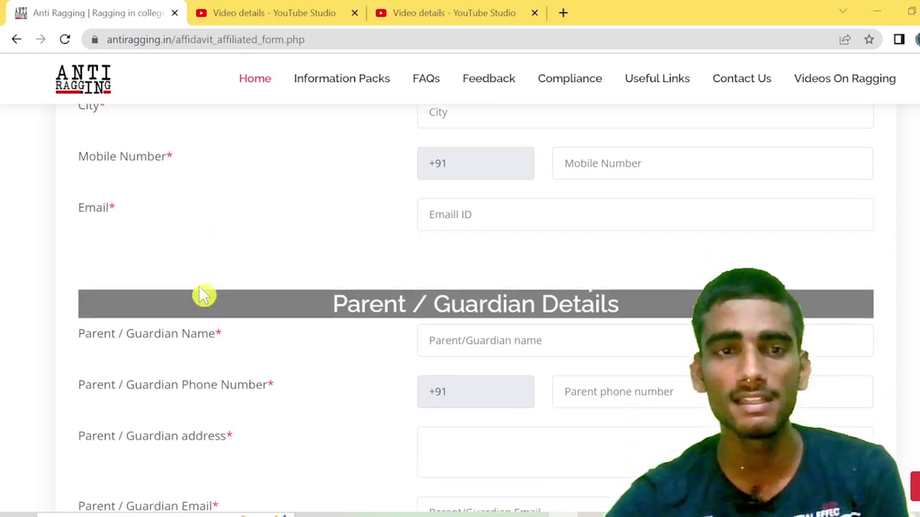
pyautogui.scroll(-1, 203, 294)
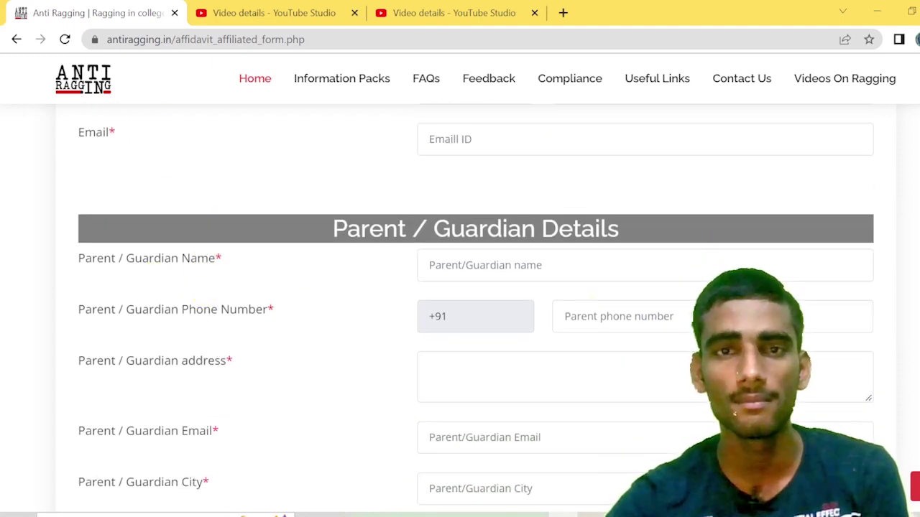
pyautogui.scroll(-1, 277, 281)
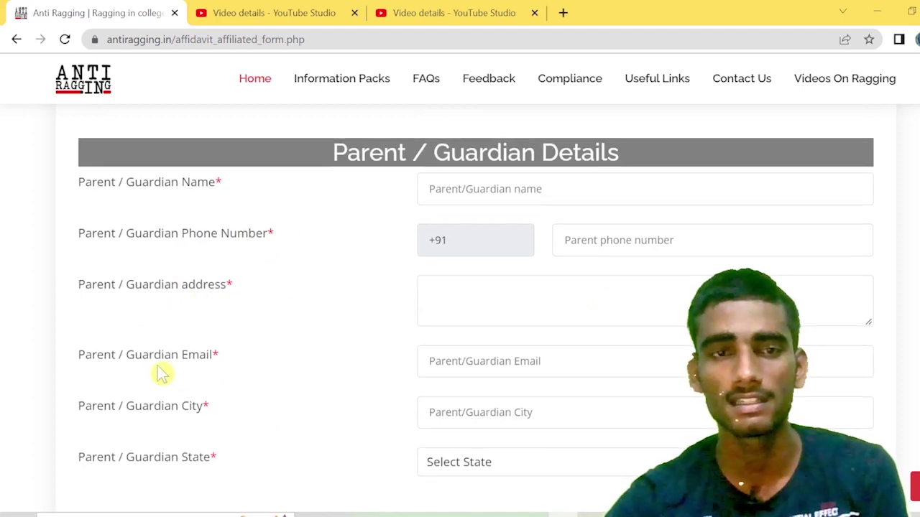
pyautogui.scroll(-1, 161, 373)
pyautogui.scroll(-1, 162, 335)
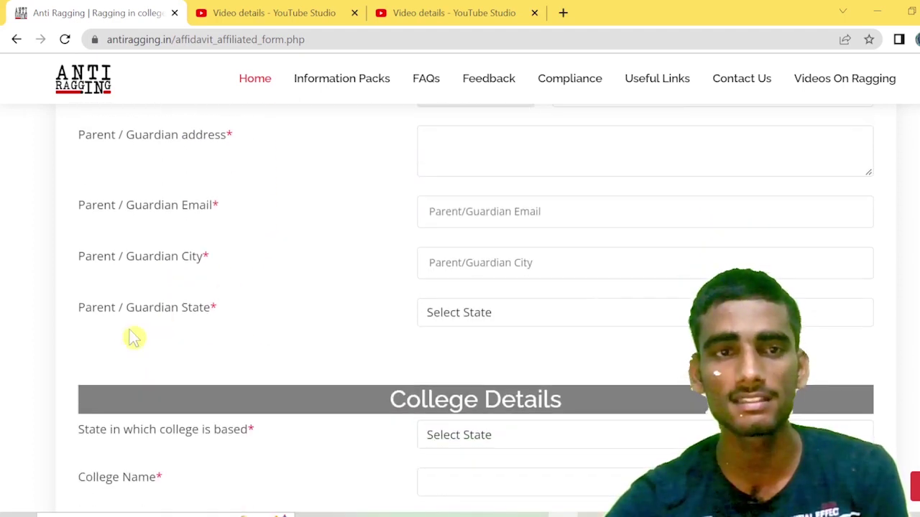
pyautogui.scroll(-3, 173, 327)
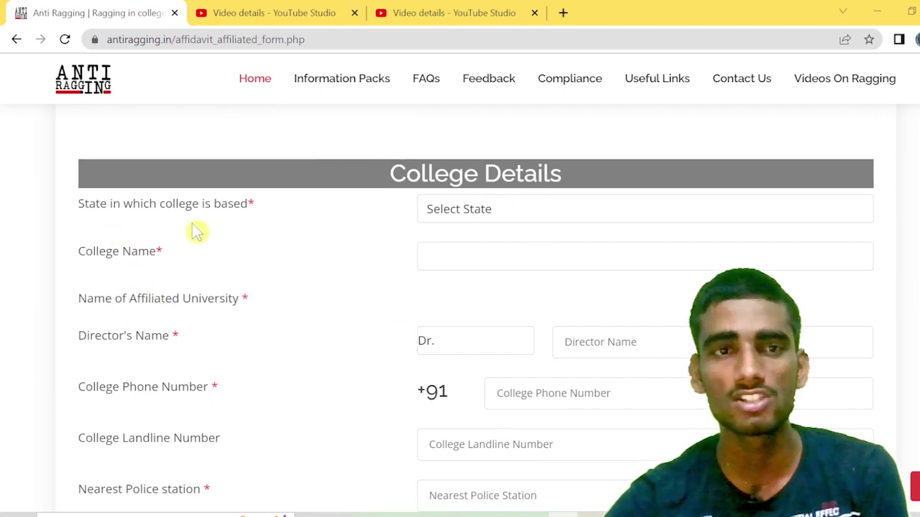
pyautogui.scroll(-1, 123, 336)
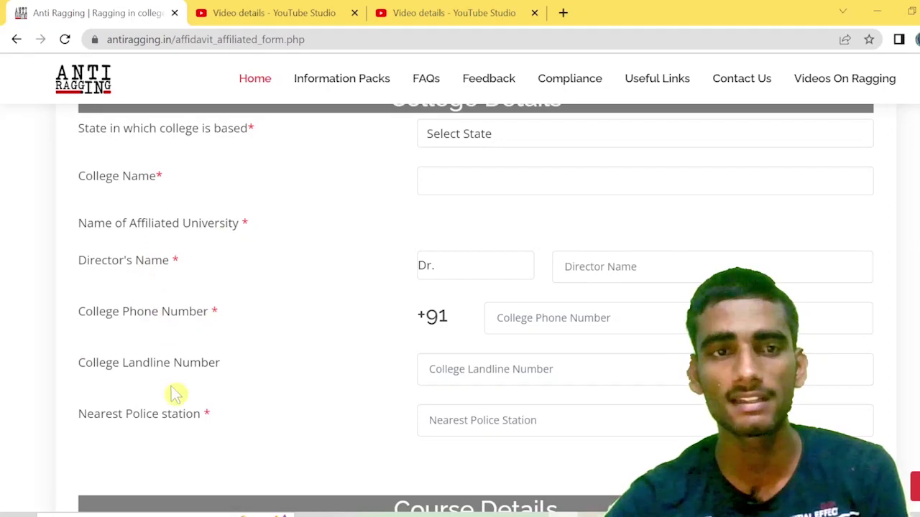
pyautogui.scroll(-1, 179, 392)
pyautogui.scroll(-2, 230, 366)
pyautogui.scroll(-2, 357, 401)
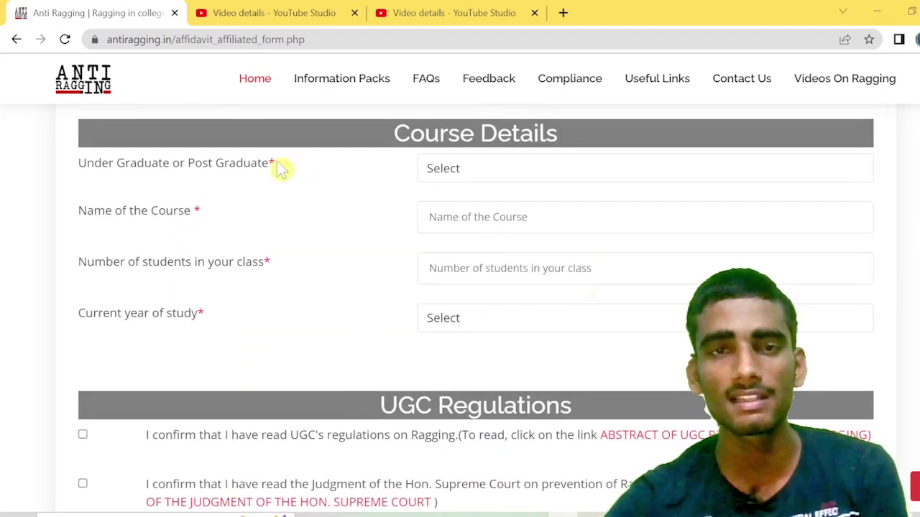
# Step: Set the course level to Under Graduate Degree
pyautogui.click(487, 180)
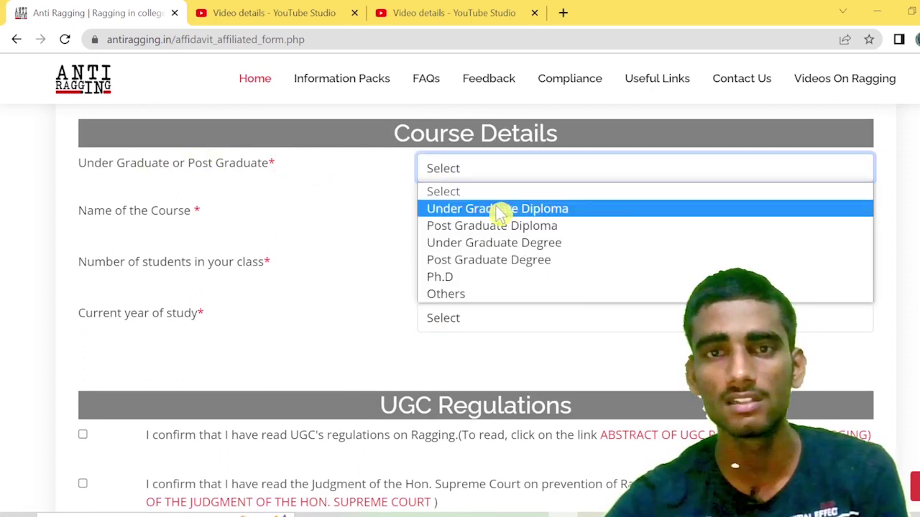
pyautogui.click(507, 245)
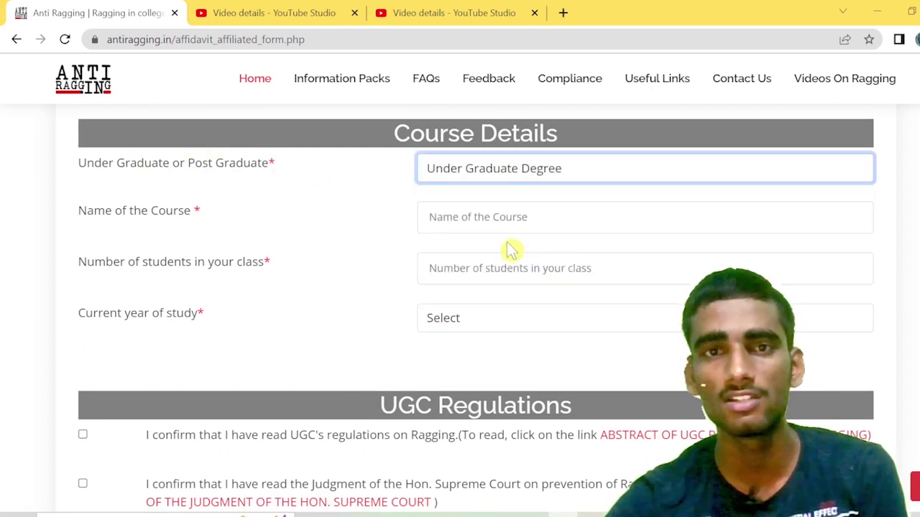
pyautogui.click(505, 172)
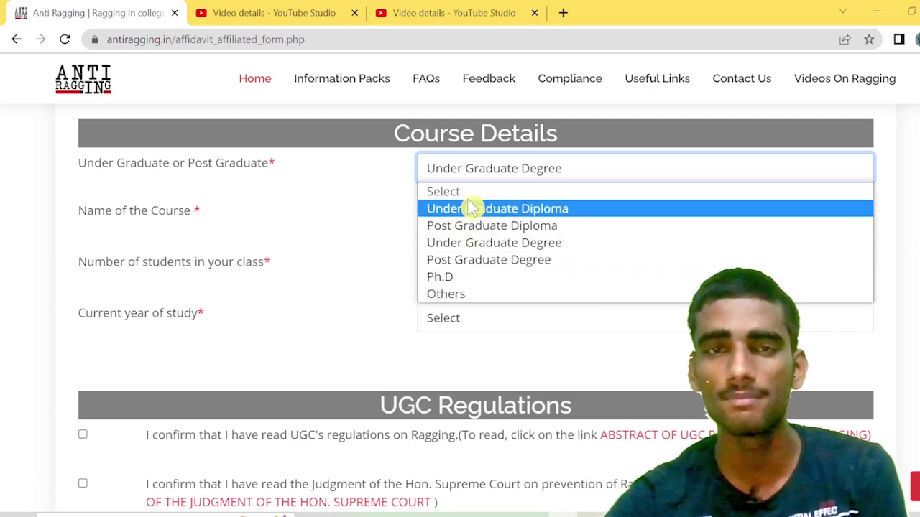
pyautogui.click(476, 300)
pyautogui.click(494, 173)
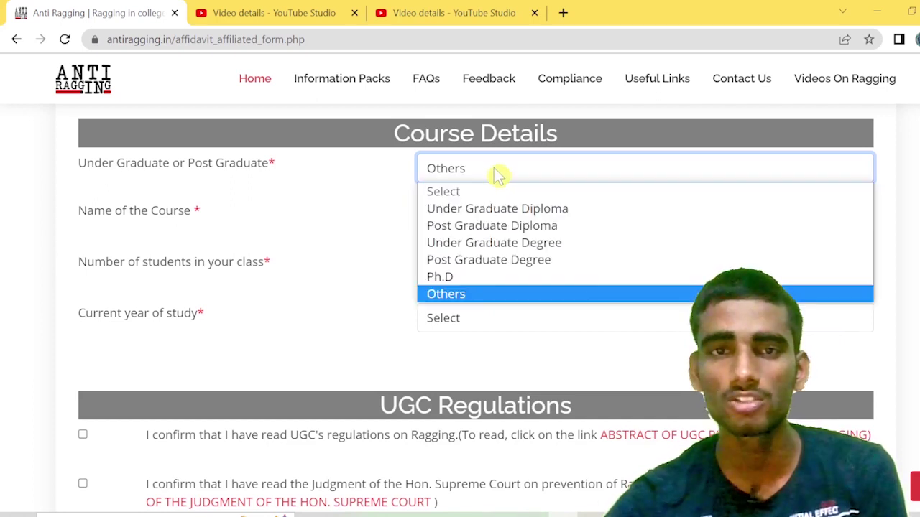
pyautogui.click(489, 245)
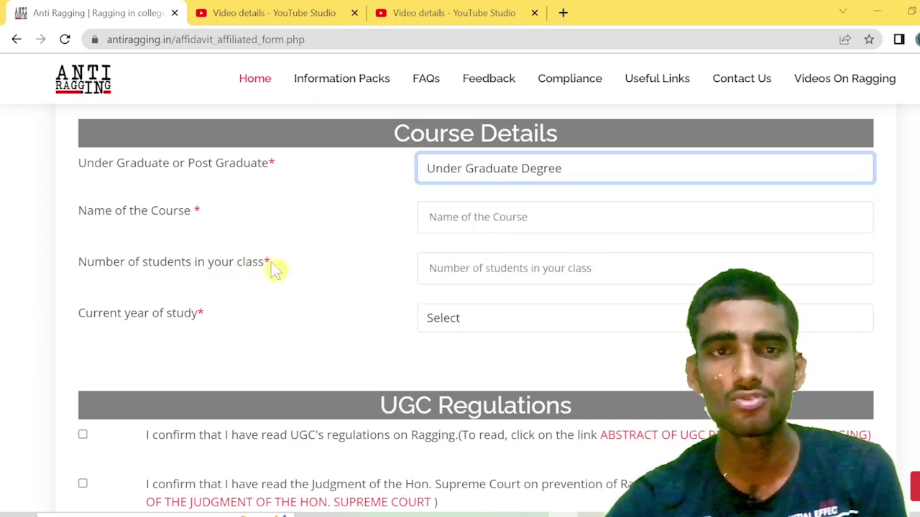
# Step: Enter 62 students in the class and set the current year of study to 1
pyautogui.click(459, 219)
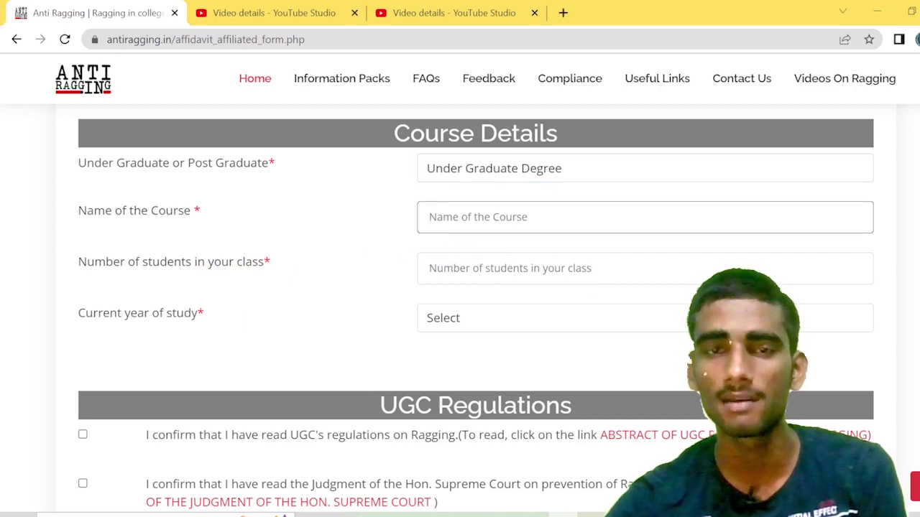
pyautogui.click(460, 269)
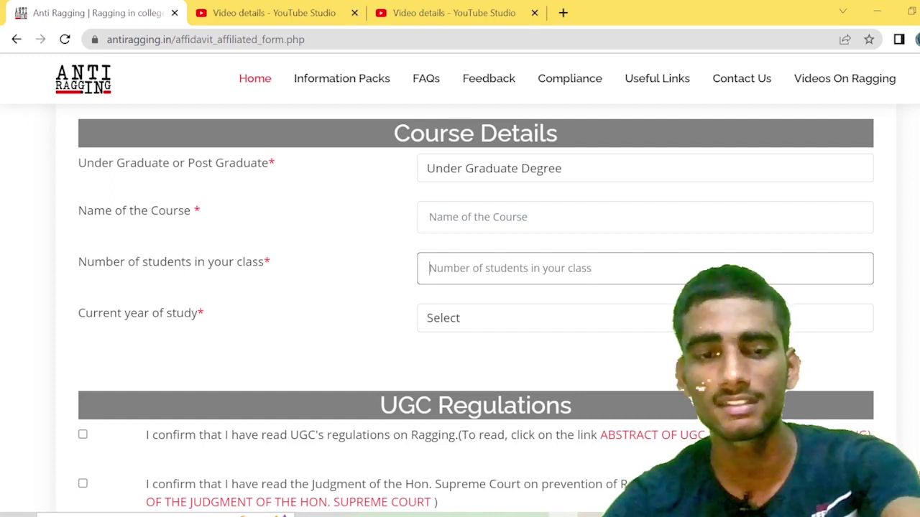
pyautogui.write('6')
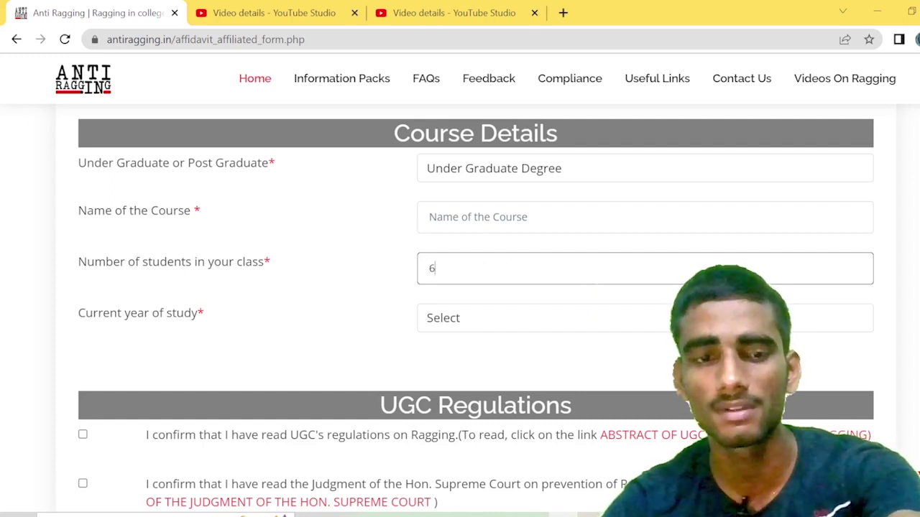
pyautogui.write('2')
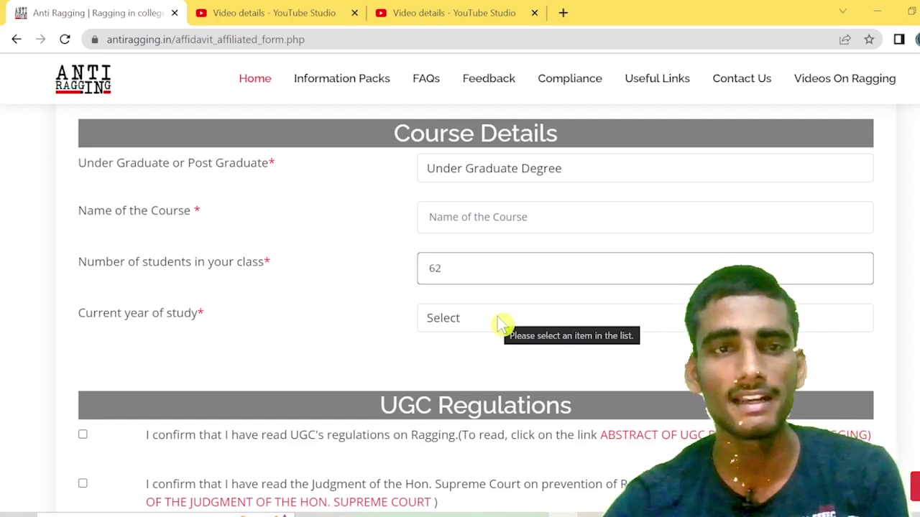
pyautogui.click(501, 321)
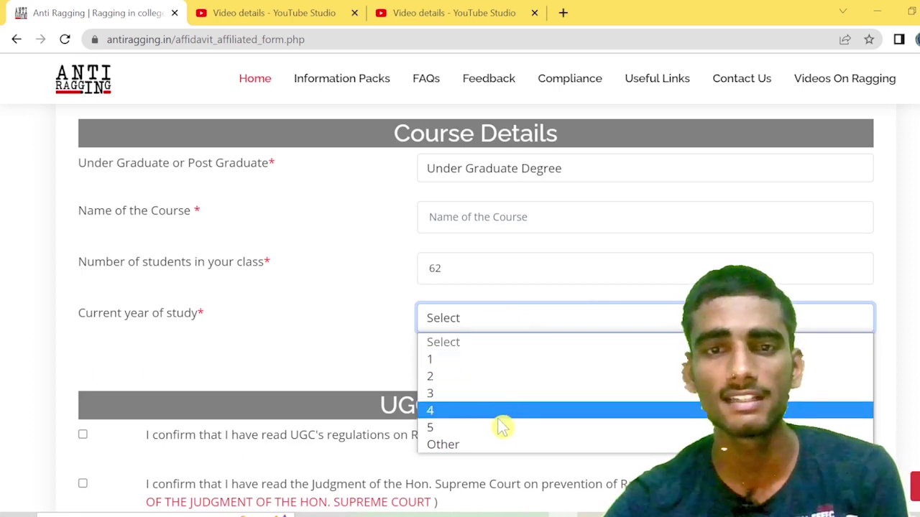
pyautogui.click(506, 361)
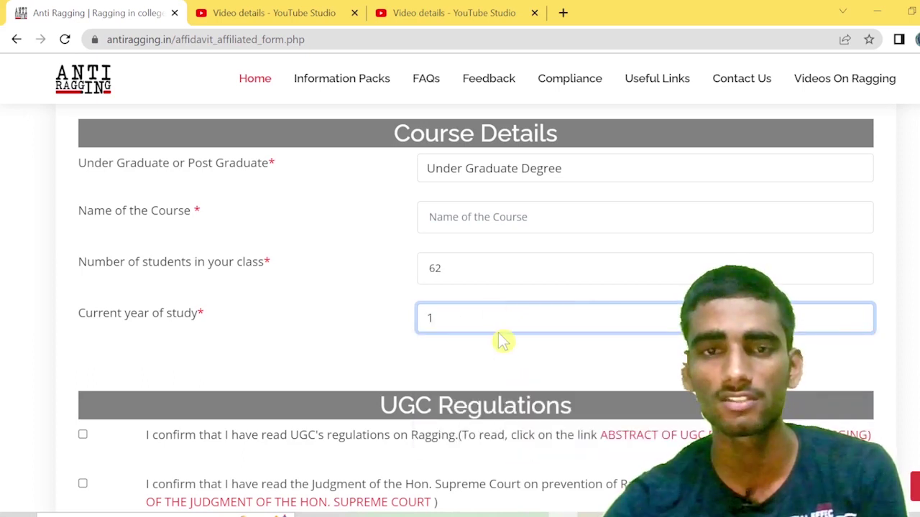
pyautogui.scroll(-1, 501, 339)
pyautogui.scroll(20, 501, 339)
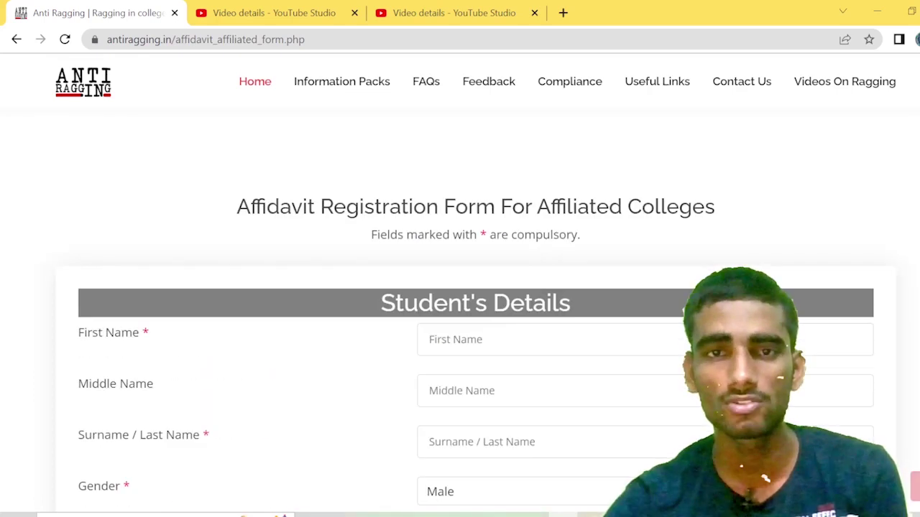
# Step: Enter the student's first, middle and last names and keep the gender as Male
pyautogui.click(517, 341)
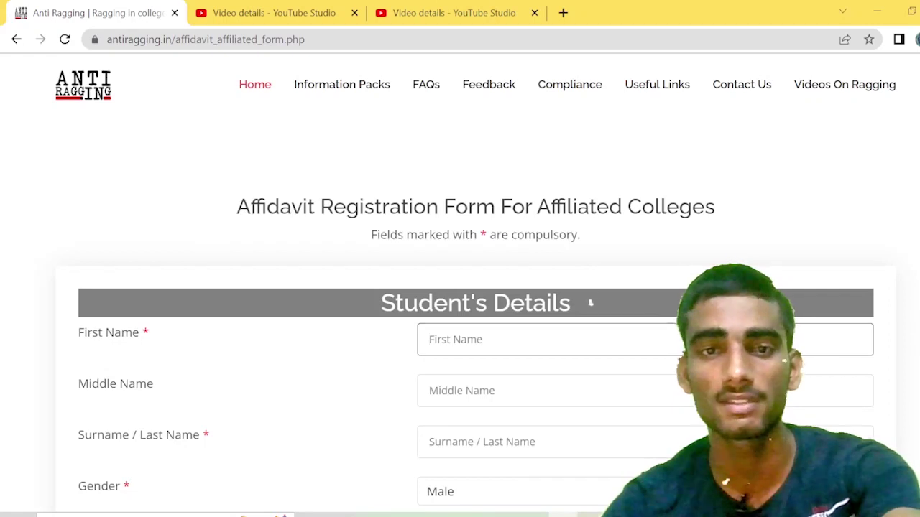
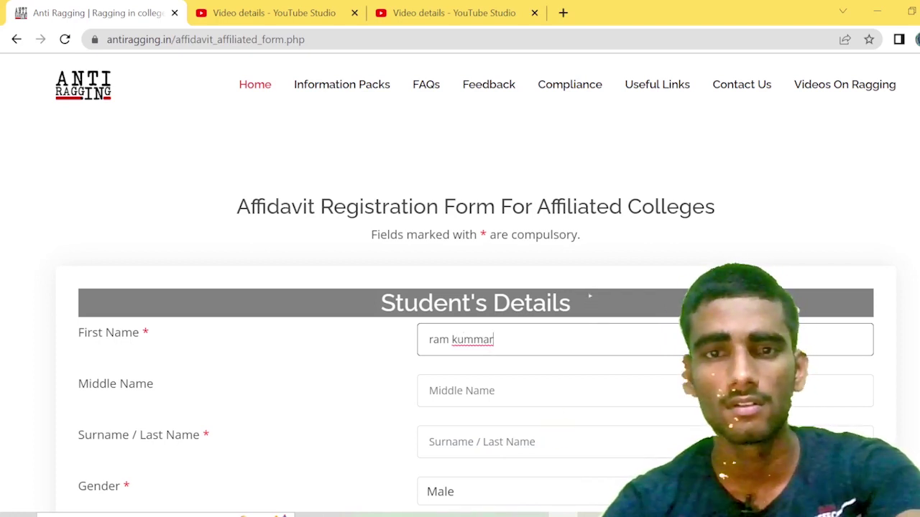
pyautogui.press('Tab')
pyautogui.hotkey('shift', 'Tab')
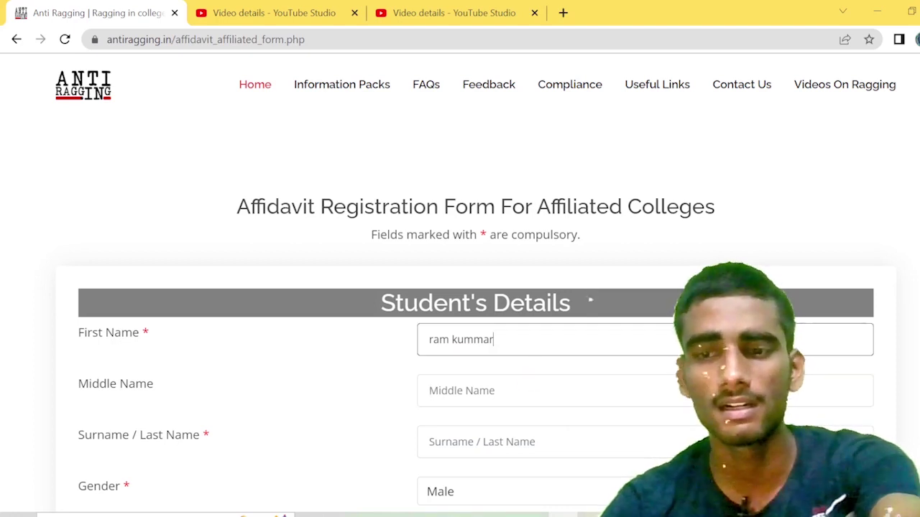
pyautogui.press('BackSpace')
pyautogui.press('BackSpace')
pyautogui.press('BackSpace')
pyautogui.press('BackSpace')
pyautogui.press('BackSpace')
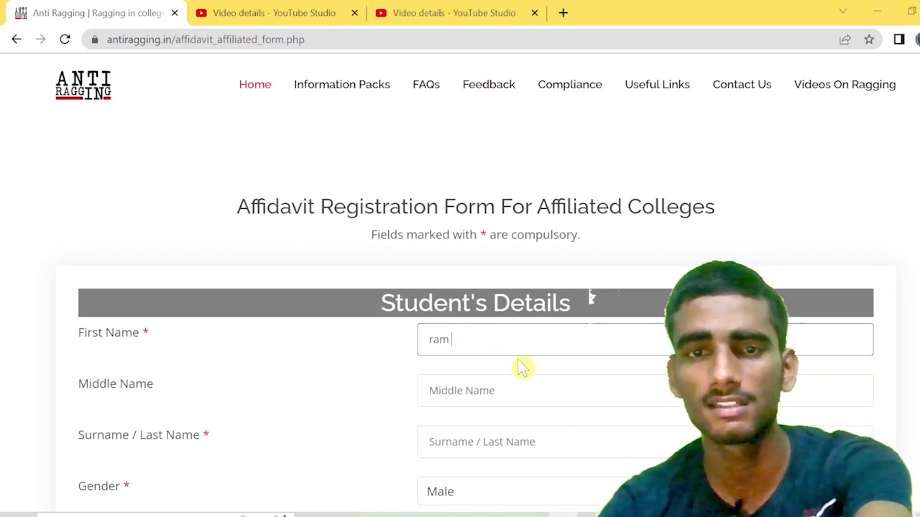
pyautogui.press('Tab')
pyautogui.write('k')
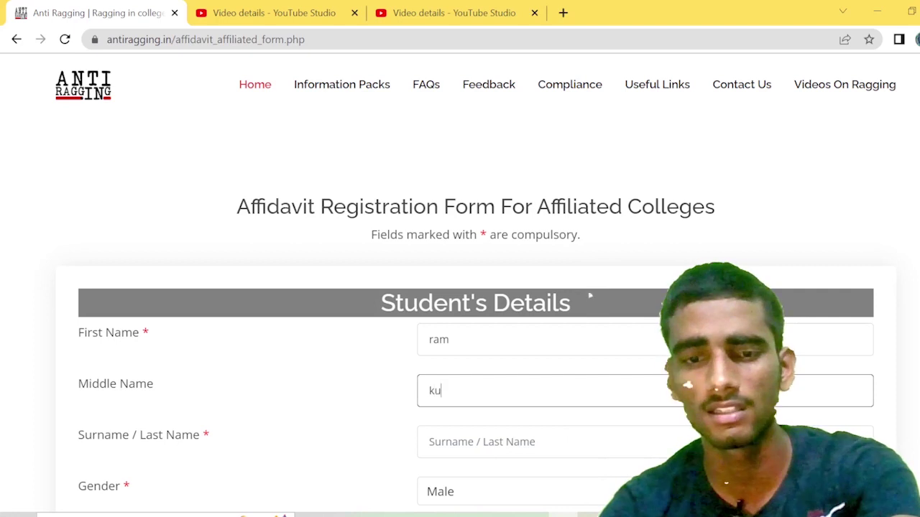
pyautogui.scroll(-1, 493, 427)
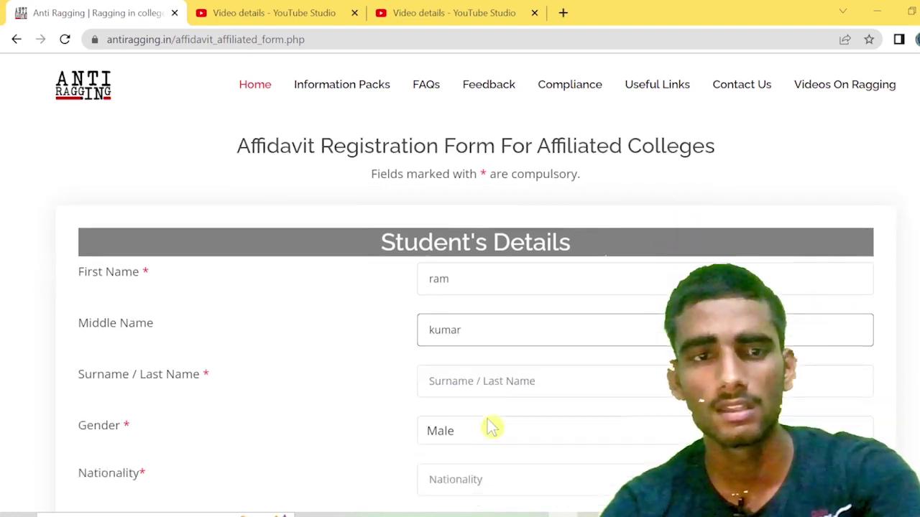
pyautogui.click(485, 411)
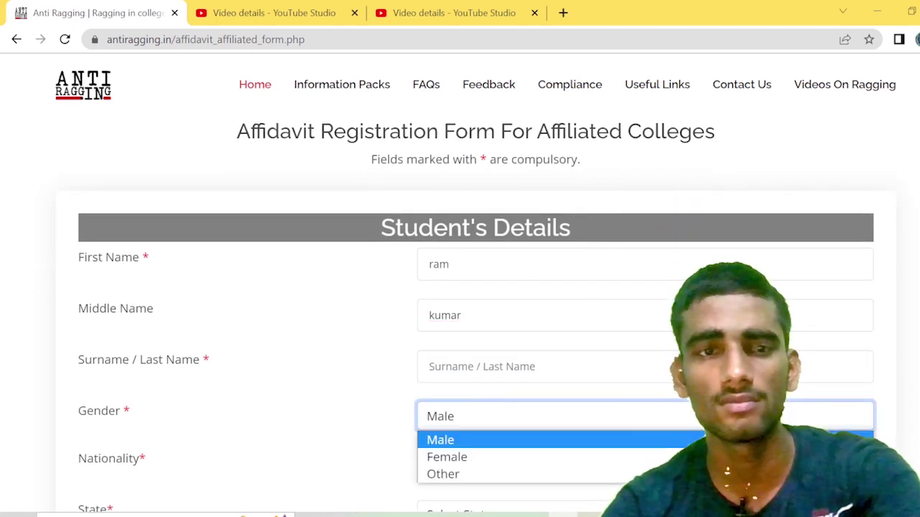
pyautogui.click(429, 367)
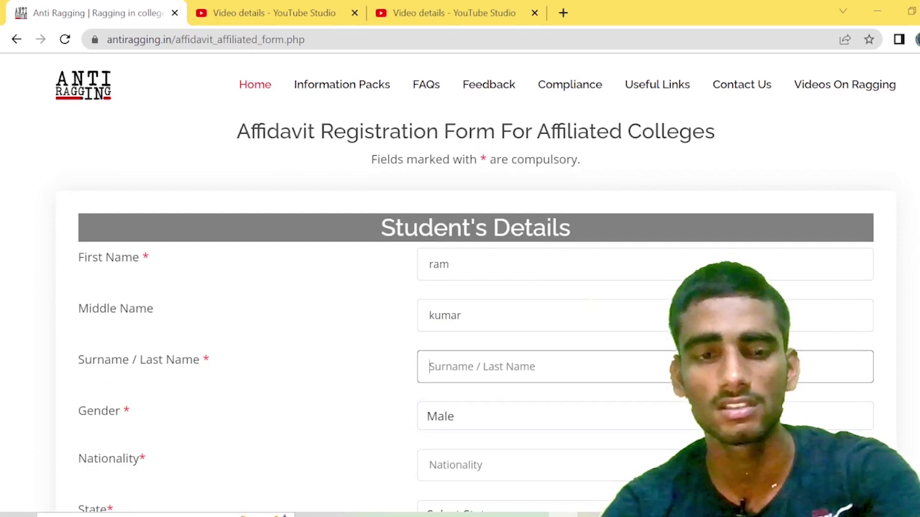
pyautogui.write('se')
pyautogui.scroll(-1, 472, 396)
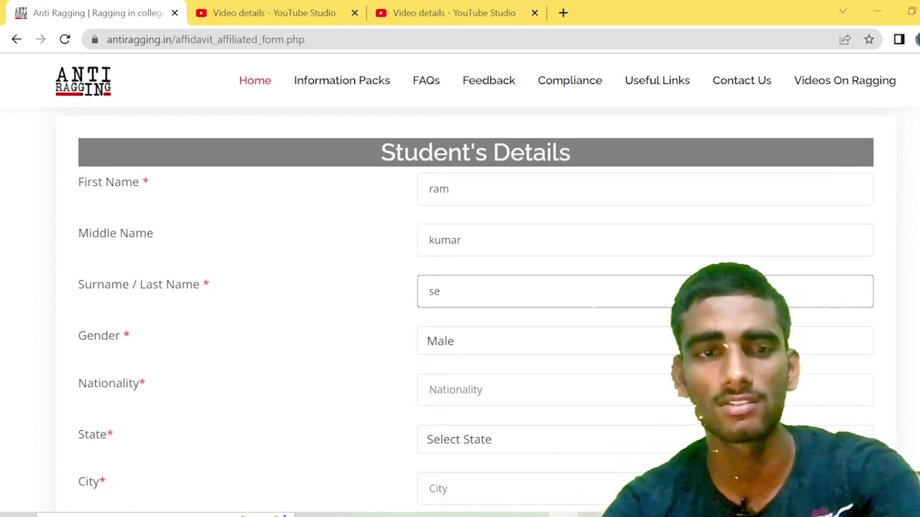
pyautogui.click(469, 352)
pyautogui.click(482, 366)
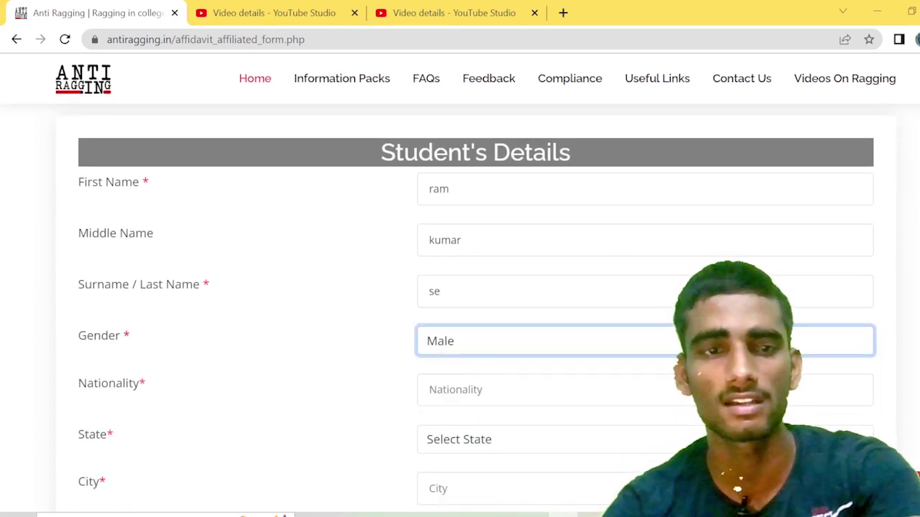
# Step: Choose WEST BENGAL as the student's state
pyautogui.scroll(-2, 476, 431)
pyautogui.click(492, 296)
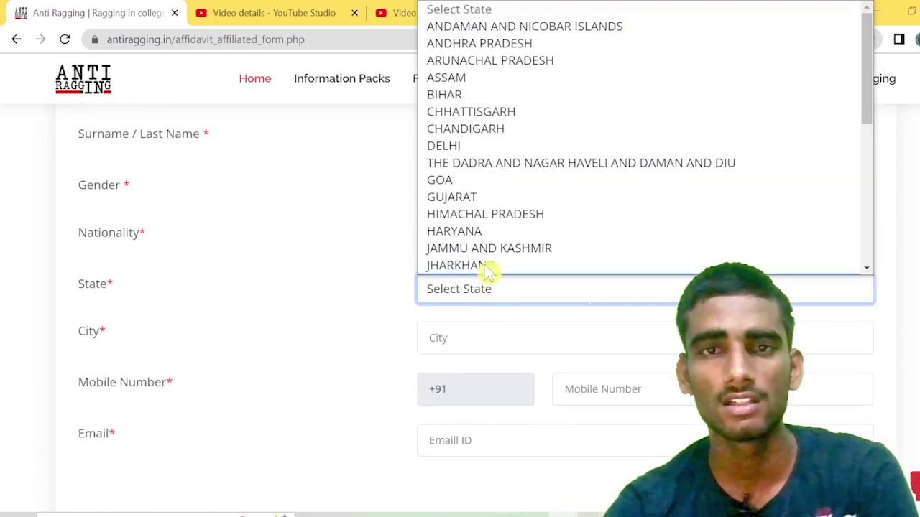
pyautogui.scroll(-1, 487, 259)
pyautogui.scroll(1, 474, 193)
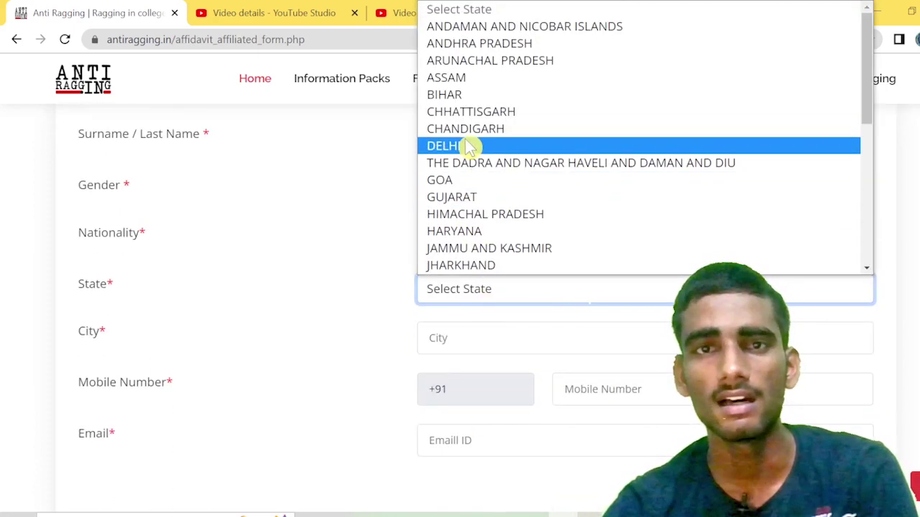
pyautogui.scroll(-5, 478, 180)
pyautogui.click(493, 249)
pyautogui.scroll(-1, 488, 305)
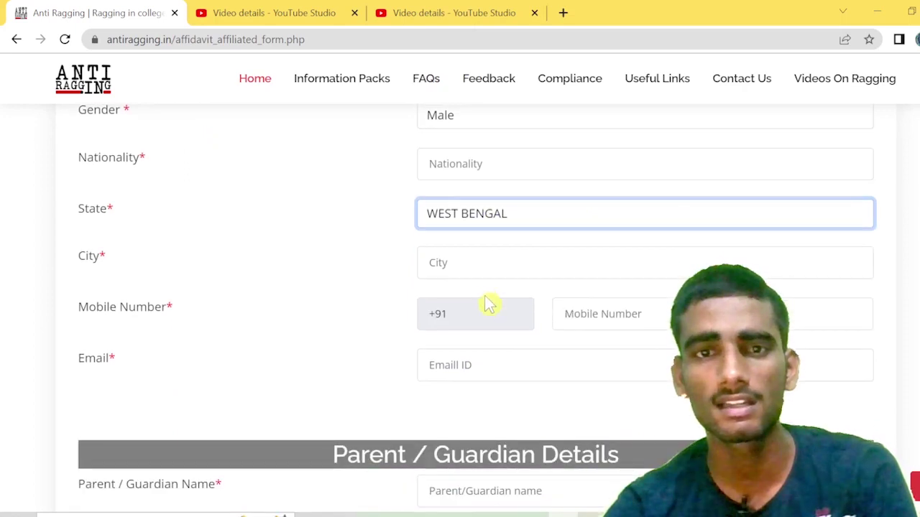
# Step: Fill in the student's city, mobile number and e-mail address
pyautogui.click(503, 263)
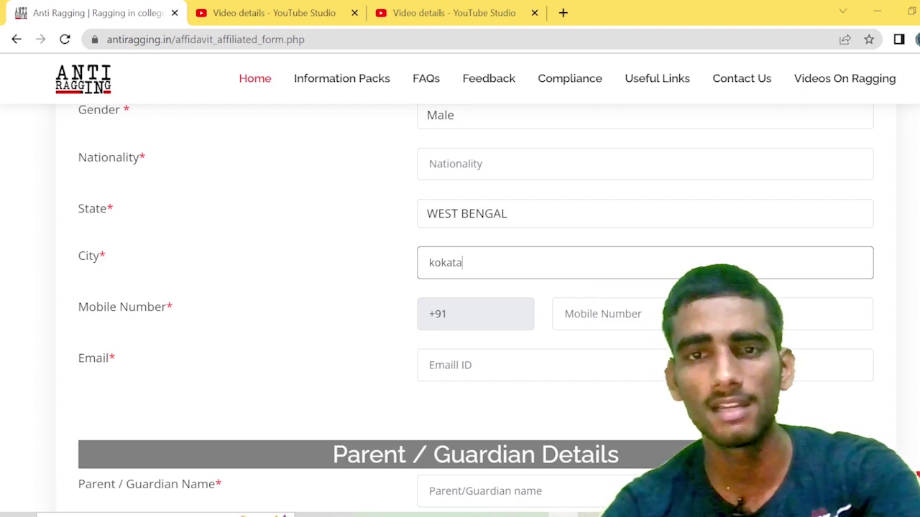
pyautogui.click(604, 314)
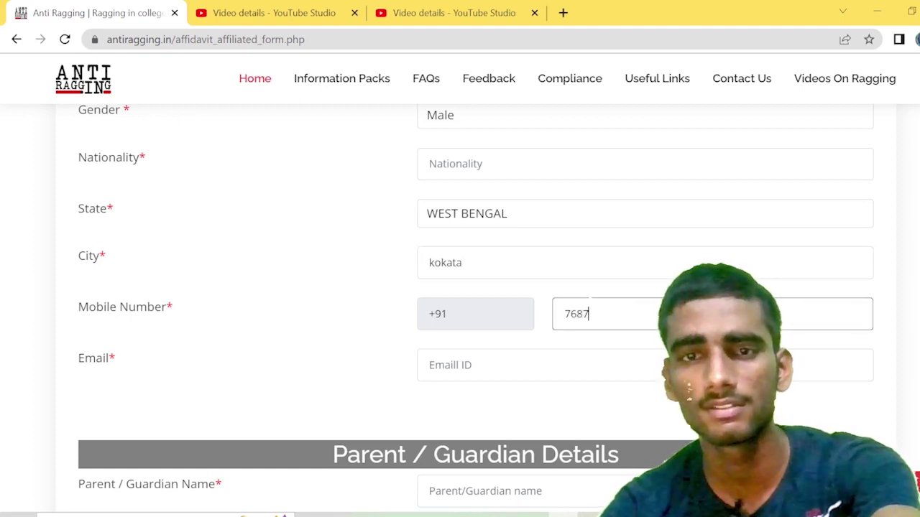
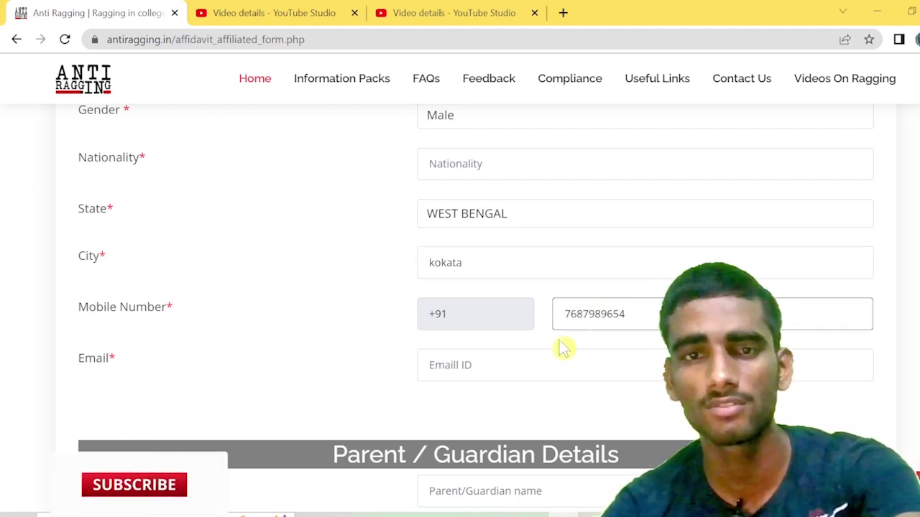
pyautogui.click(431, 365)
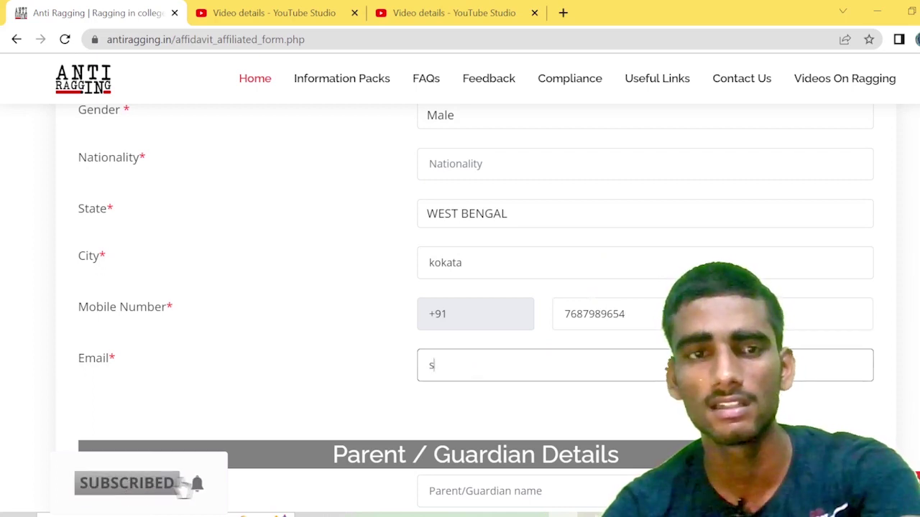
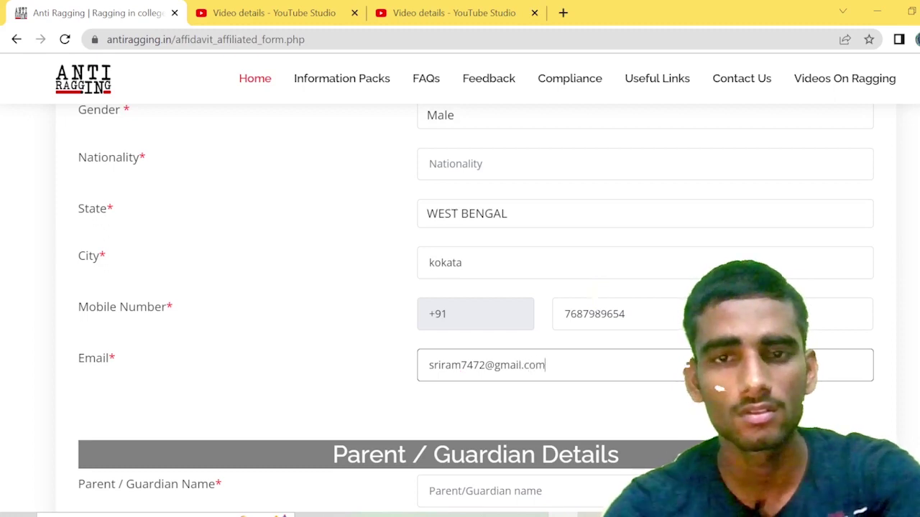
pyautogui.scroll(-5, 538, 374)
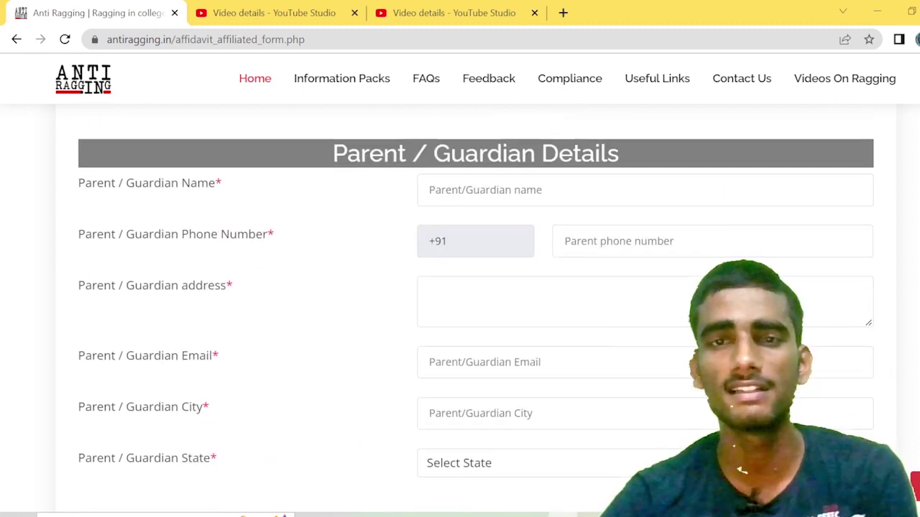
pyautogui.scroll(-15, 597, 347)
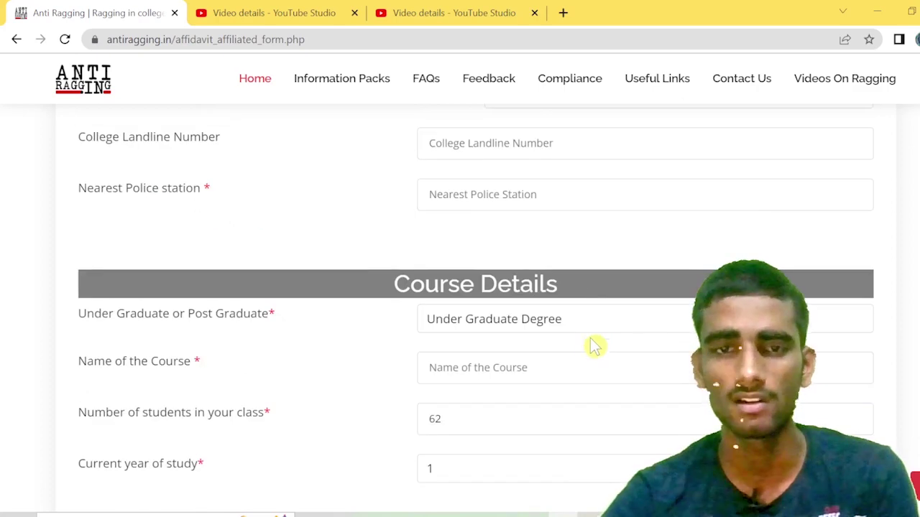
pyautogui.scroll(2, 587, 339)
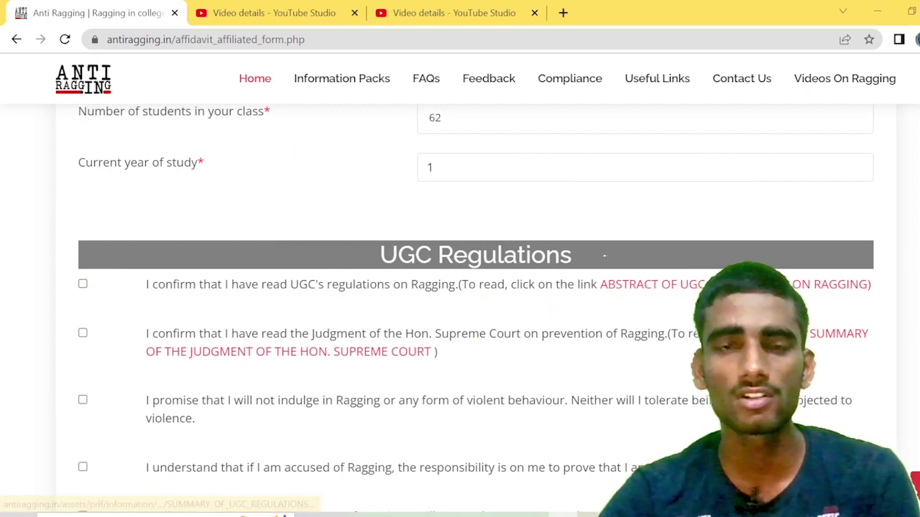
pyautogui.scroll(2, 338, 287)
pyautogui.scroll(12, 338, 287)
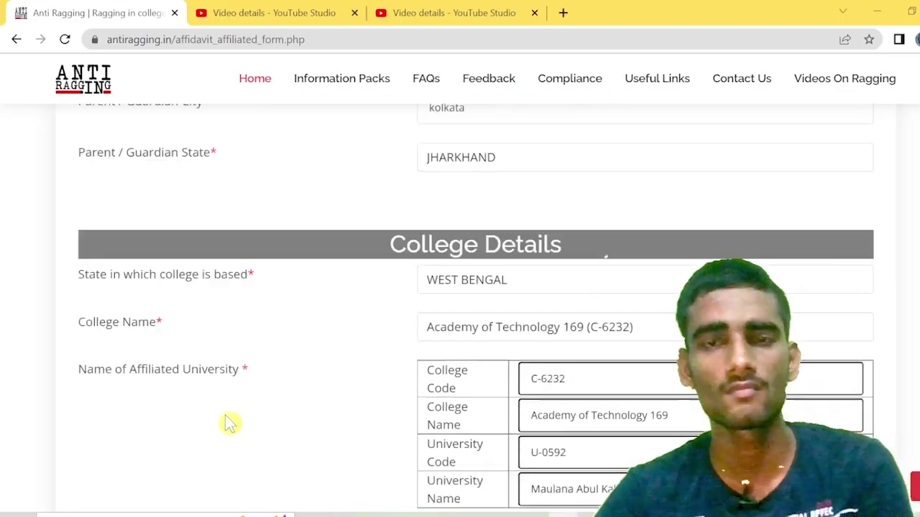
pyautogui.scroll(10, 229, 424)
pyautogui.scroll(1, 229, 424)
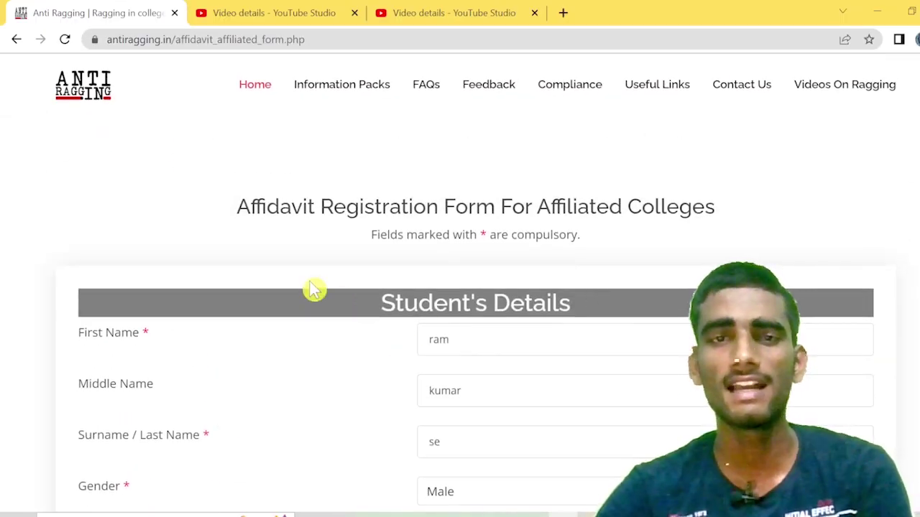
pyautogui.scroll(-4, 325, 288)
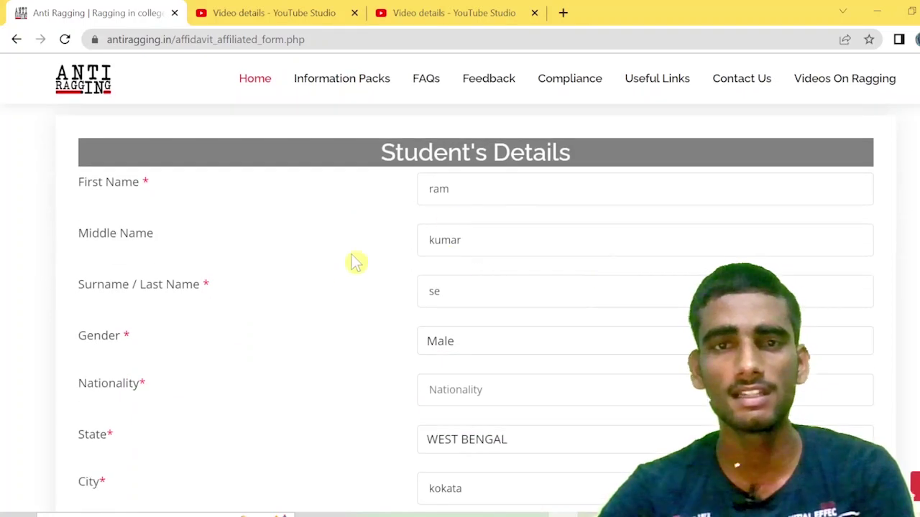
pyautogui.scroll(-1, 189, 263)
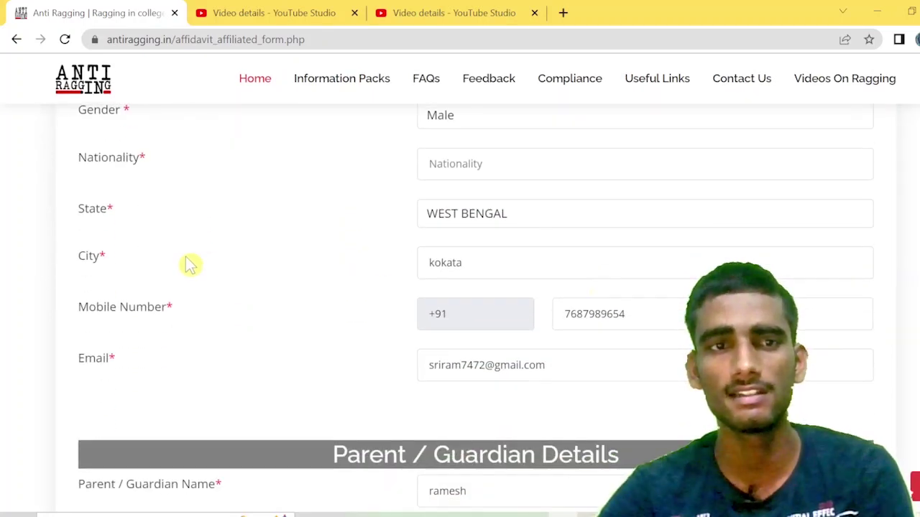
pyautogui.scroll(-4, 256, 322)
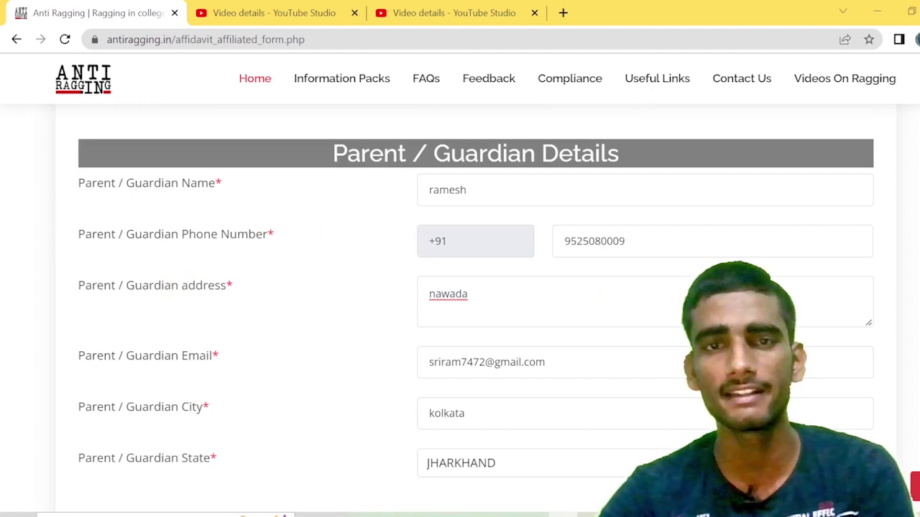
pyautogui.scroll(-1, 460, 310)
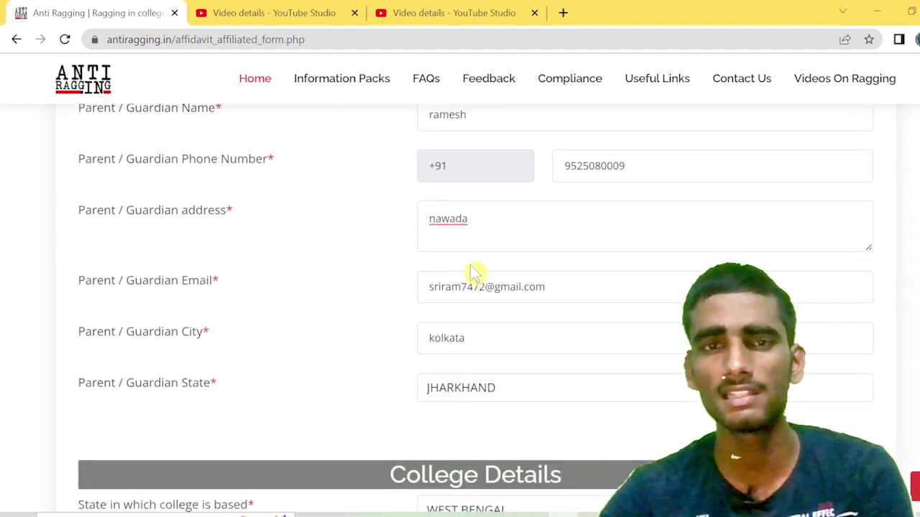
pyautogui.scroll(-1, 473, 273)
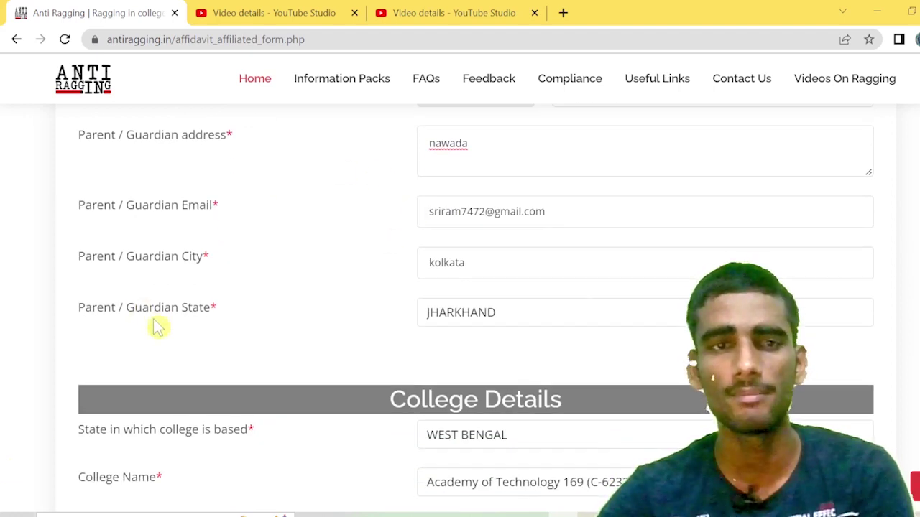
pyautogui.scroll(-2, 458, 345)
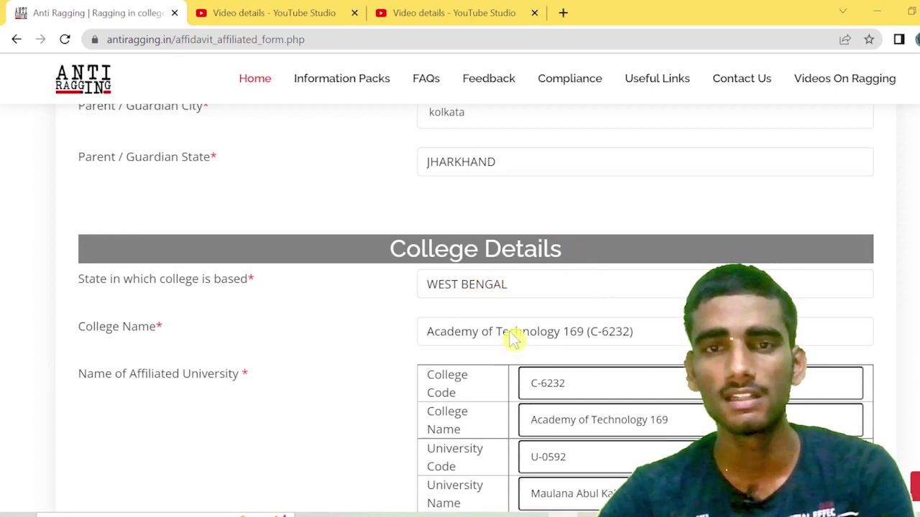
pyautogui.scroll(-1, 514, 327)
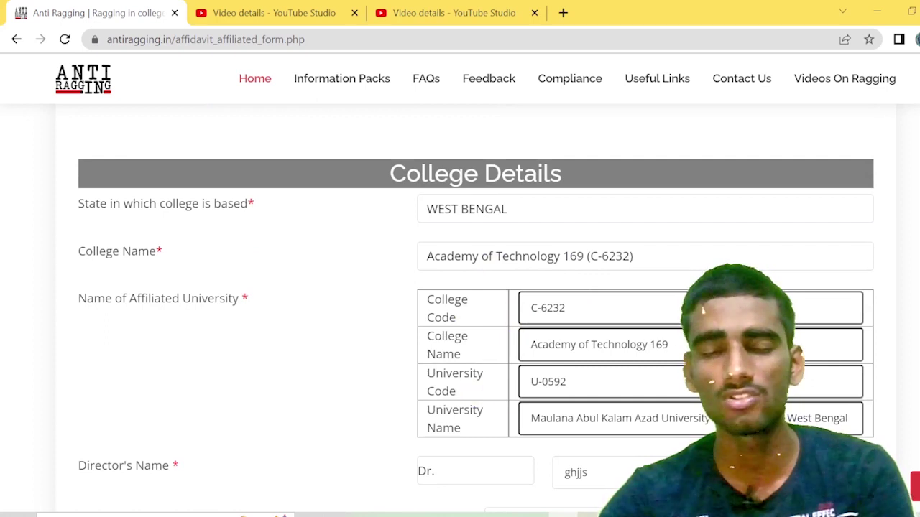
pyautogui.scroll(-1, 661, 195)
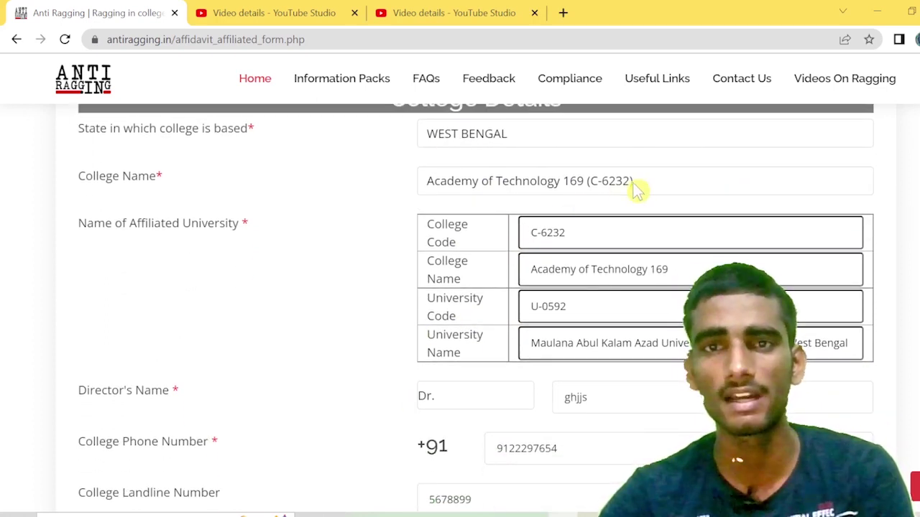
# Step: Choose Bengal College of Engineering 260 (C-6203) from the College Name list
pyautogui.click(636, 183)
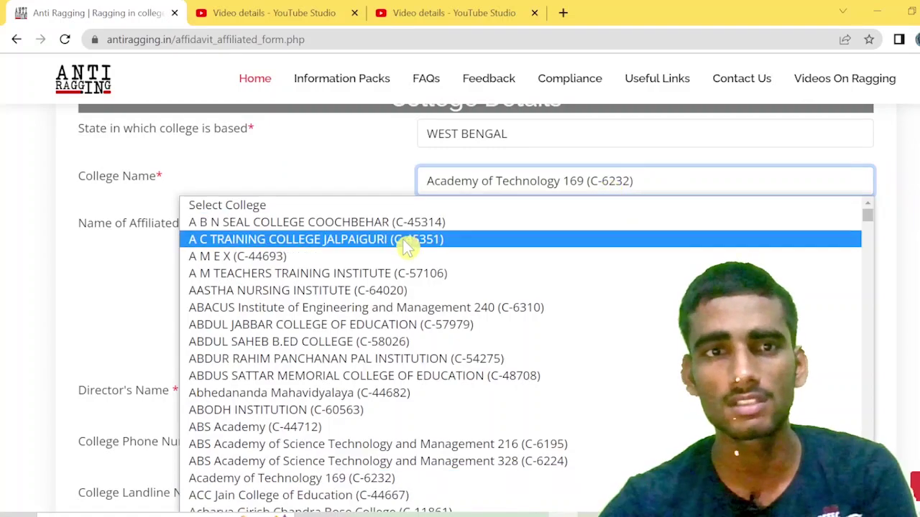
pyautogui.scroll(-6, 396, 353)
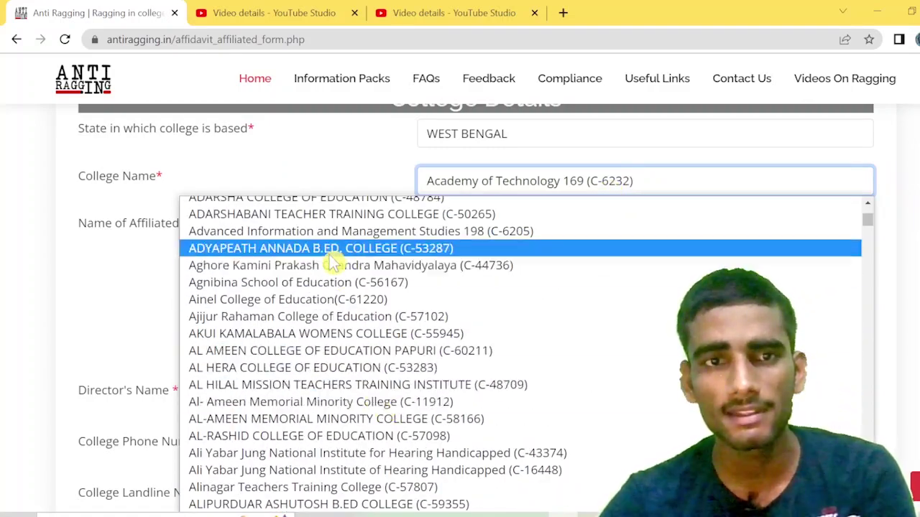
pyautogui.scroll(-3, 316, 331)
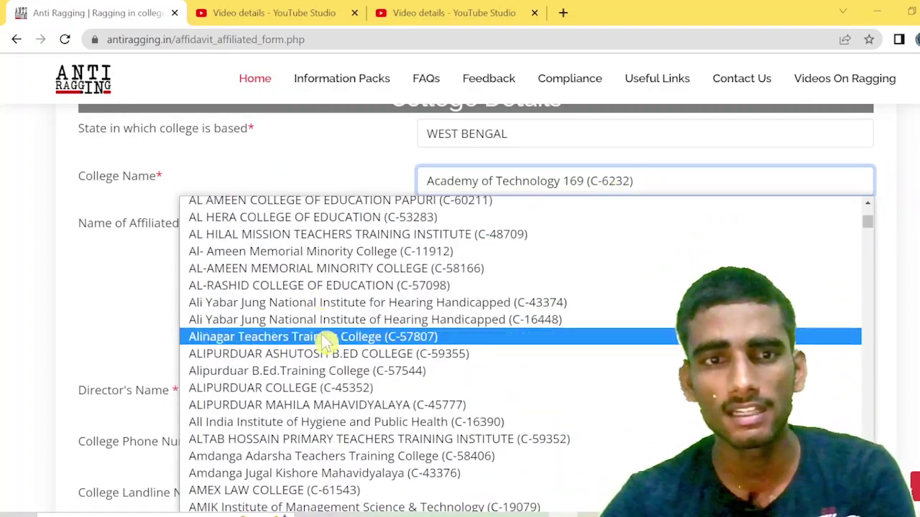
pyautogui.scroll(-20, 323, 344)
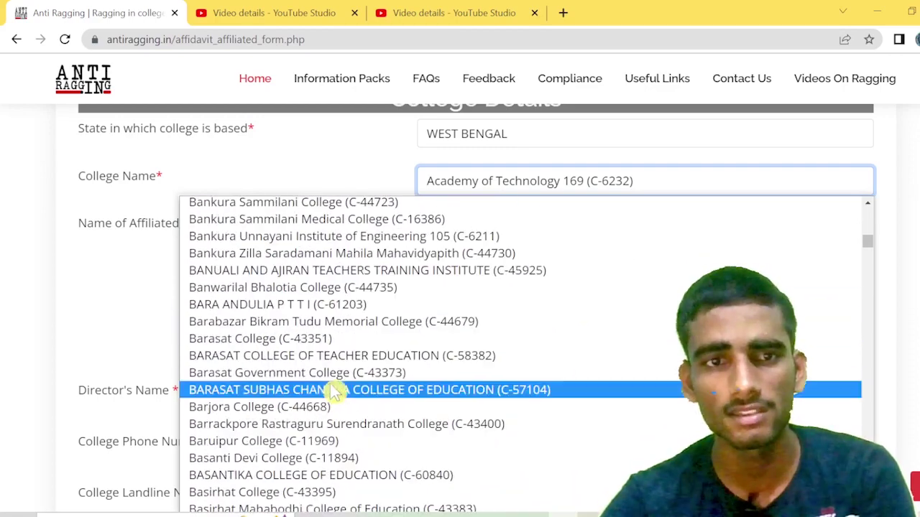
pyautogui.scroll(-18, 334, 391)
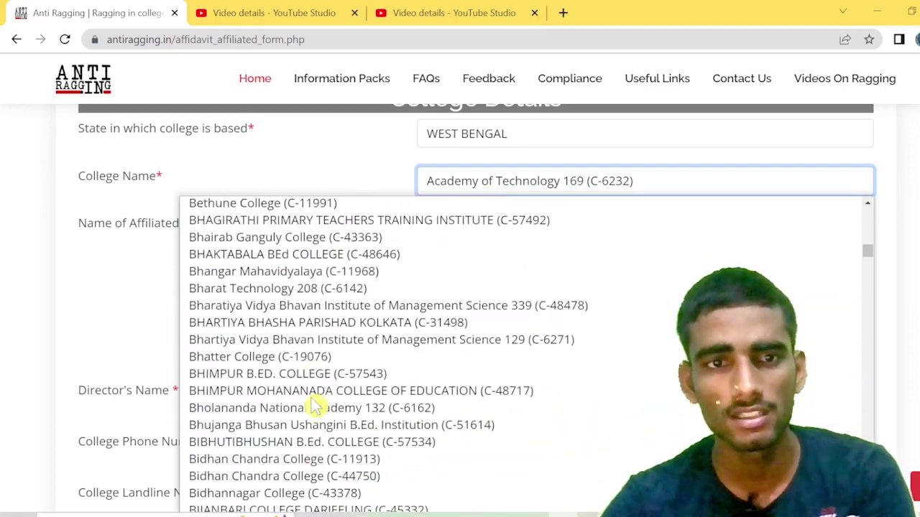
pyautogui.scroll(10, 273, 431)
pyautogui.scroll(-3, 269, 454)
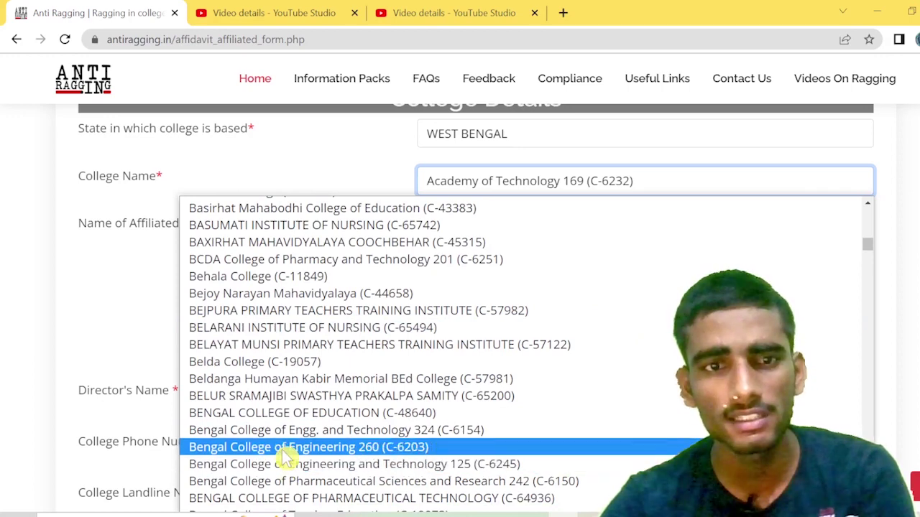
pyautogui.click(284, 449)
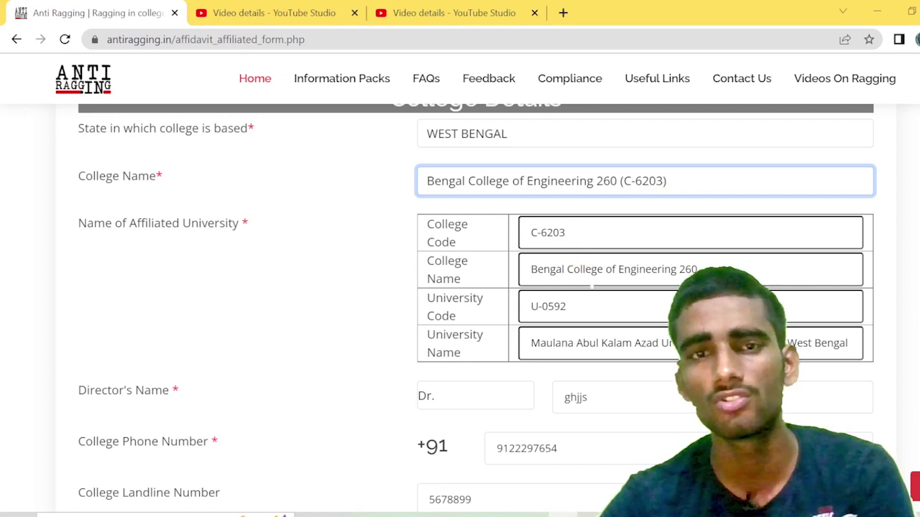
# Step: Tick the UGC Regulations promise not to indulge in ragging
pyautogui.scroll(-2, 460, 302)
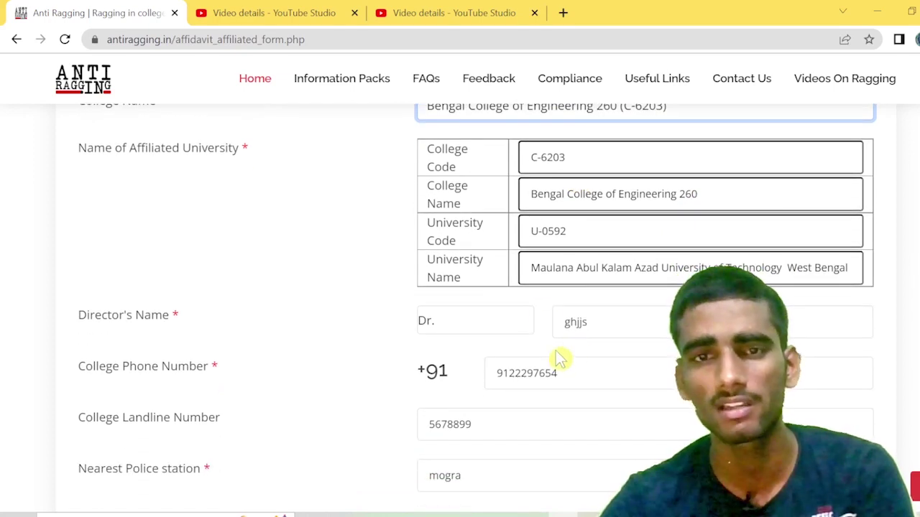
pyautogui.scroll(-8, 558, 361)
pyautogui.scroll(-12, 539, 336)
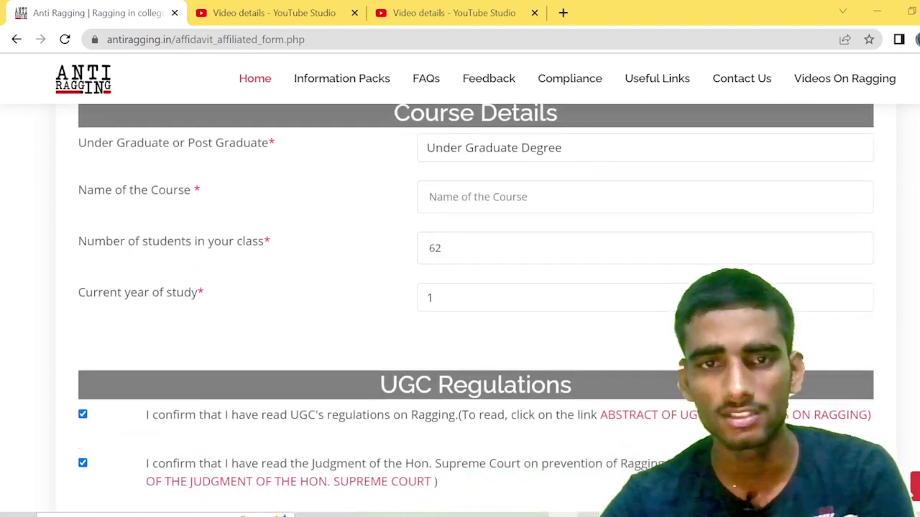
pyautogui.scroll(4, 539, 336)
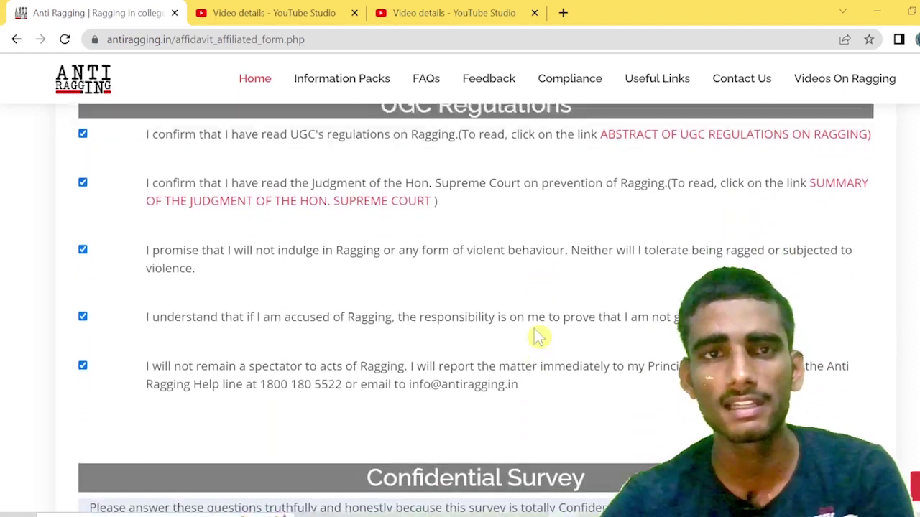
pyautogui.click(82, 379)
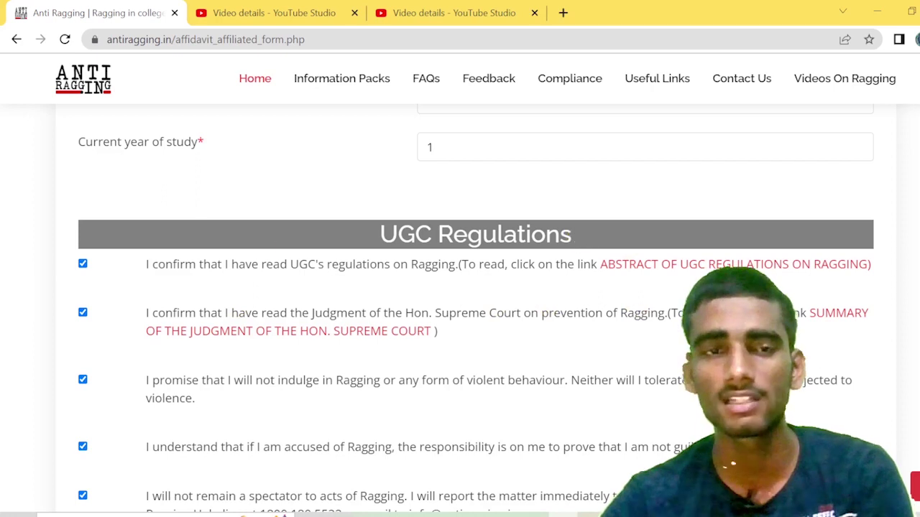
# Step: Scroll down through the Confidential Survey questions
pyautogui.scroll(-1, 460, 288)
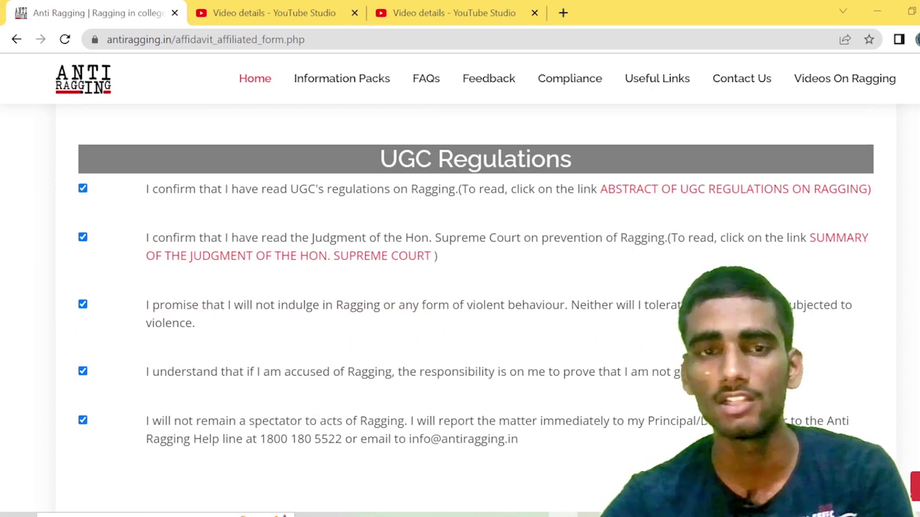
pyautogui.scroll(-1, 285, 367)
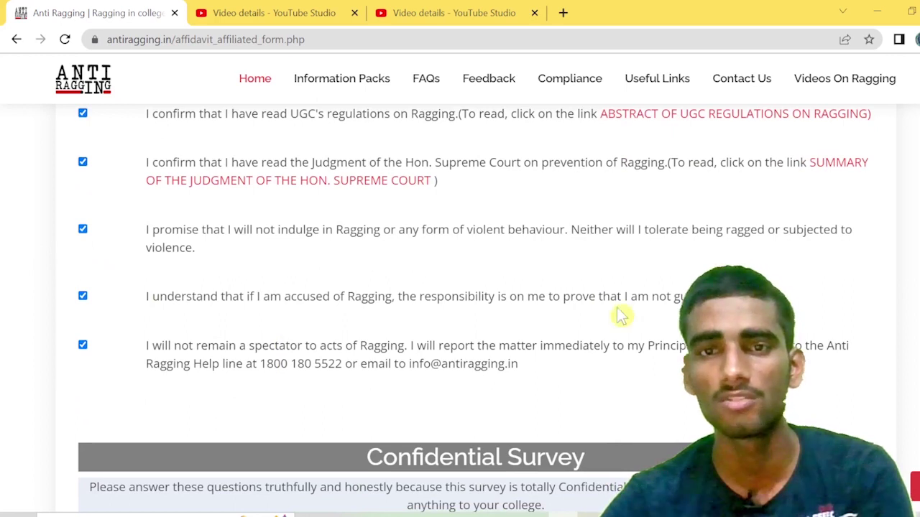
pyautogui.scroll(-1, 483, 330)
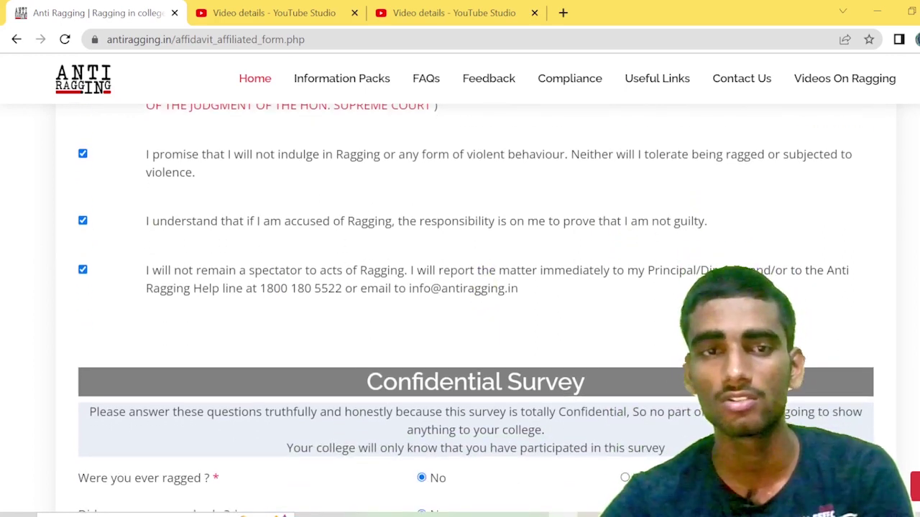
pyautogui.scroll(1, 178, 307)
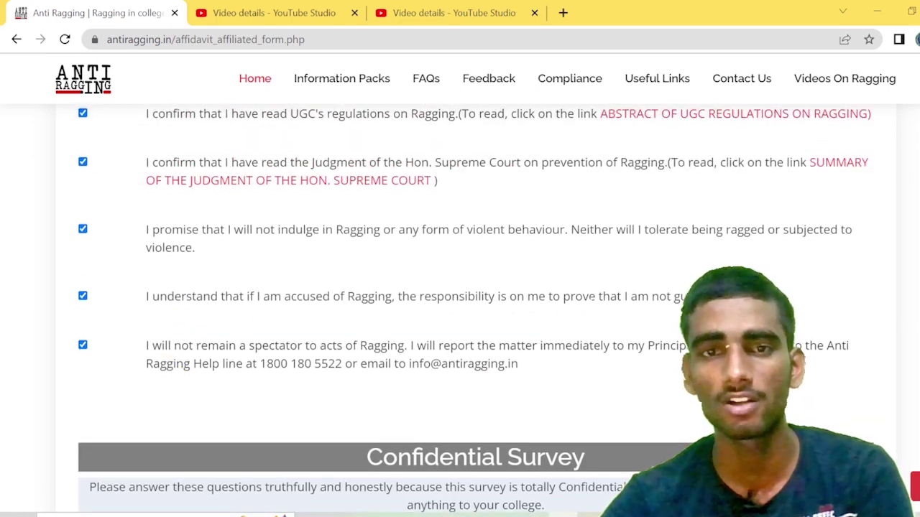
pyautogui.scroll(-1, 445, 353)
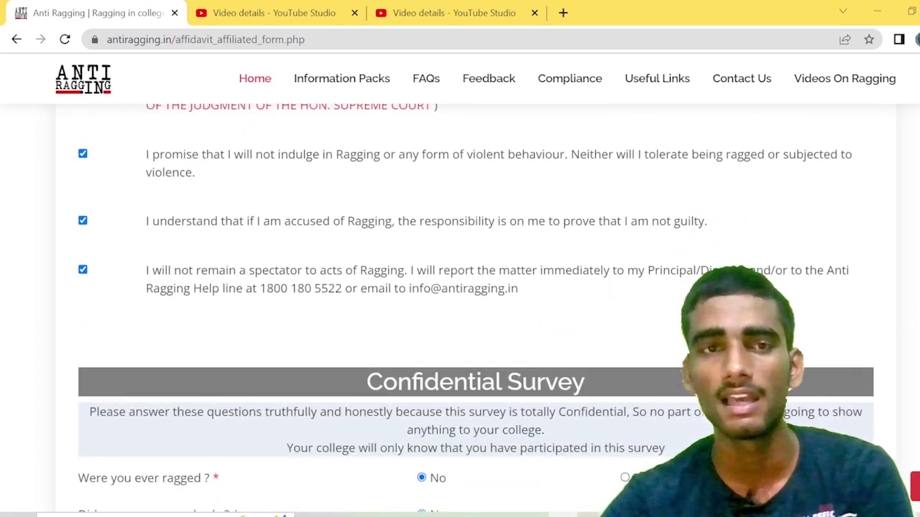
pyautogui.scroll(1, 373, 324)
pyautogui.scroll(-1, 201, 329)
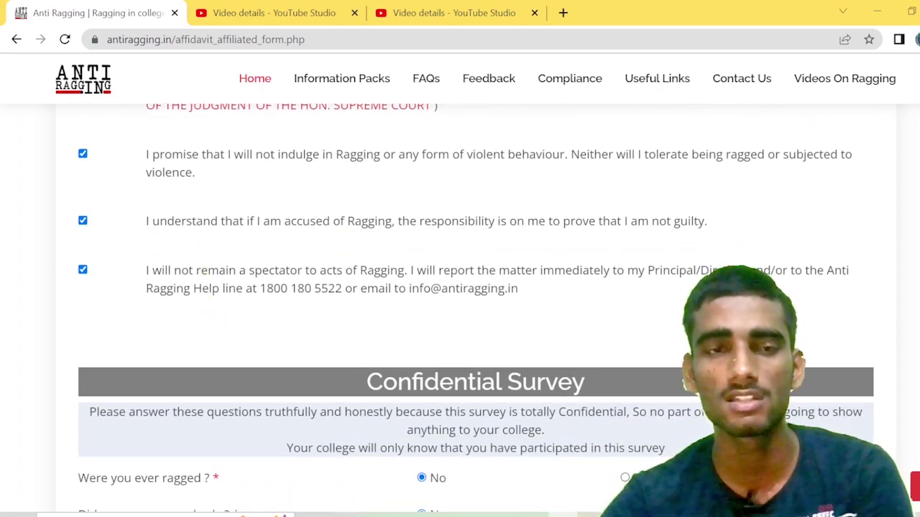
pyautogui.scroll(-1, 237, 299)
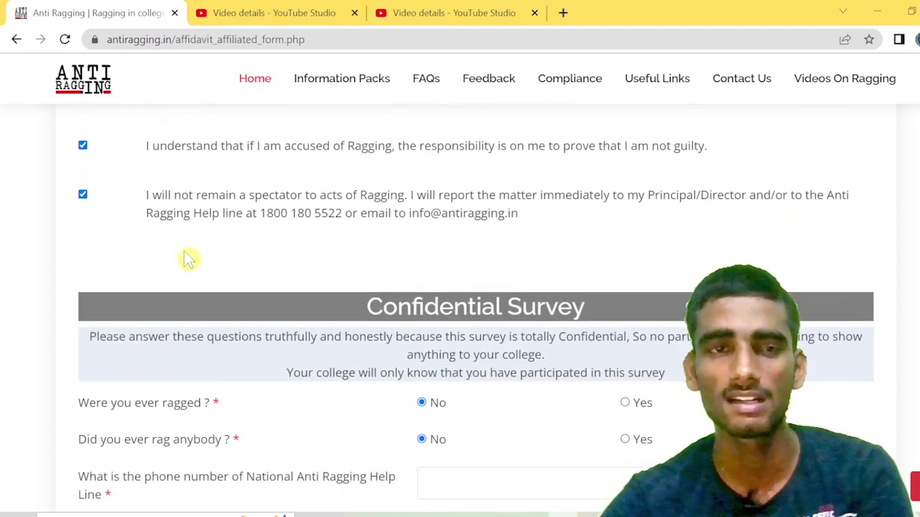
pyautogui.scroll(1, 187, 261)
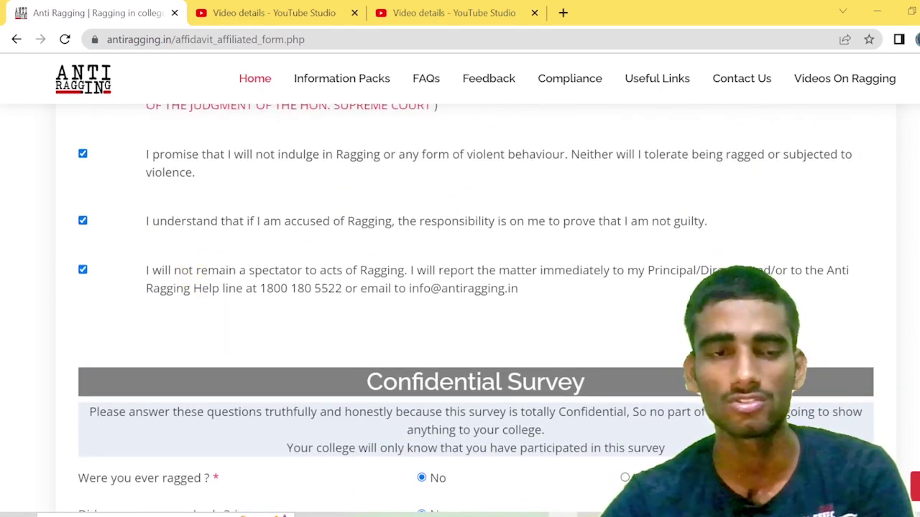
pyautogui.scroll(-3, 474, 308)
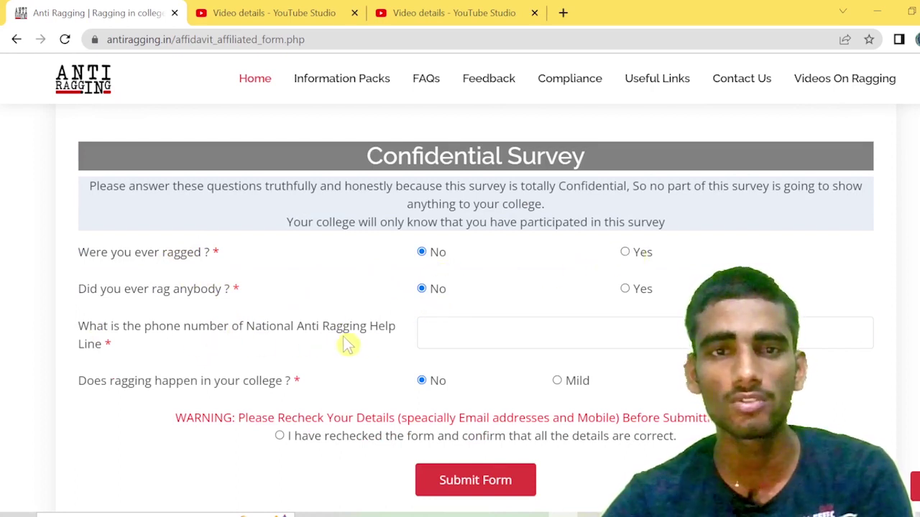
# Step: Enter the helpline number, answer Mild for college ragging, and submit the form
pyautogui.click(429, 333)
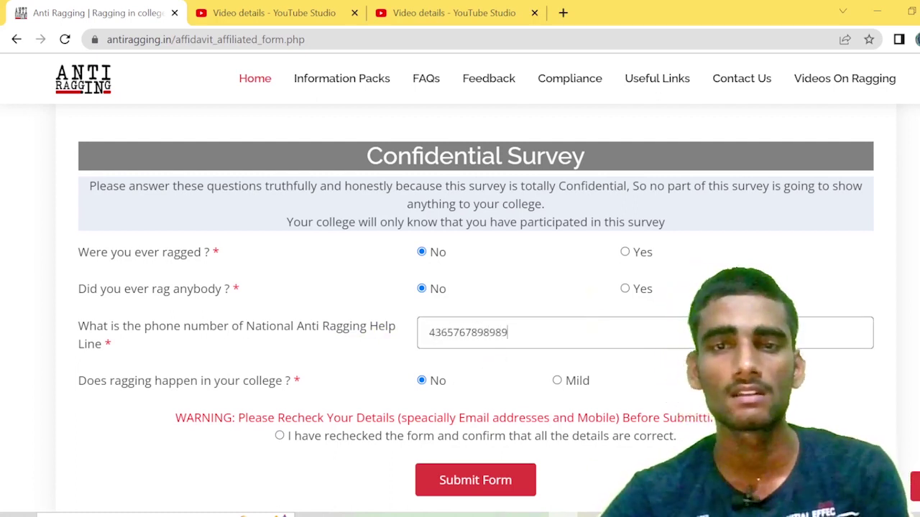
pyautogui.hotkey('shift', 'Left')
pyautogui.hotkey('shift', 'Left')
pyautogui.hotkey('shift', 'Left')
pyautogui.hotkey('shift', 'Left')
pyautogui.hotkey('shift', 'Left')
pyautogui.hotkey('shift', 'Left')
pyautogui.hotkey('shift', 'Left')
pyautogui.hotkey('shift', 'Left')
pyautogui.hotkey('shift', 'Left')
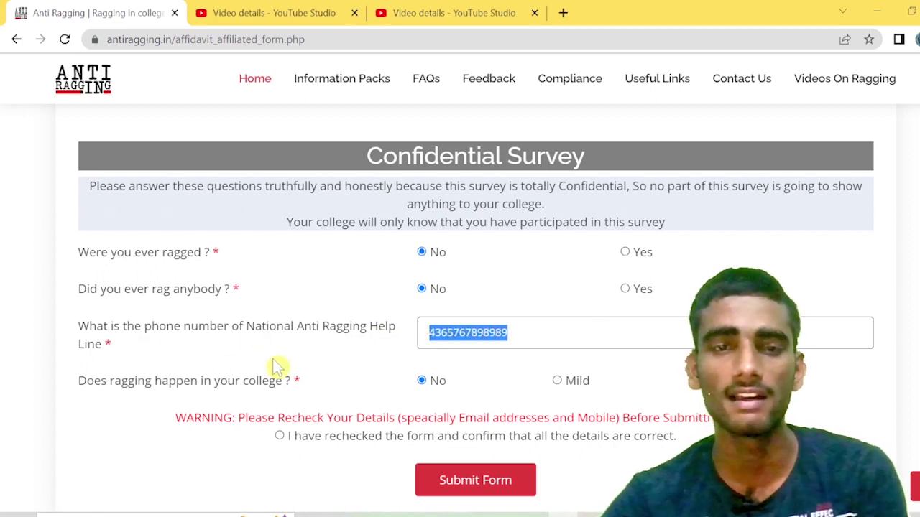
pyautogui.scroll(-1, 278, 364)
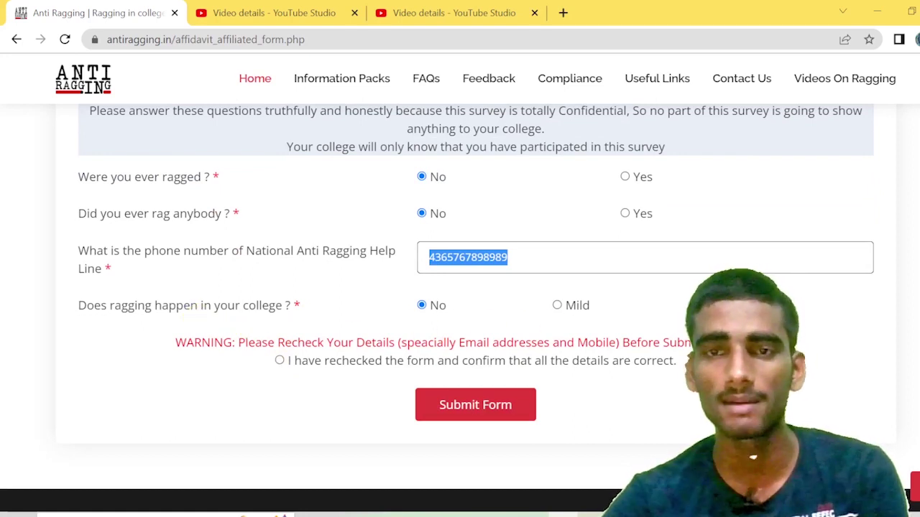
pyautogui.click(557, 305)
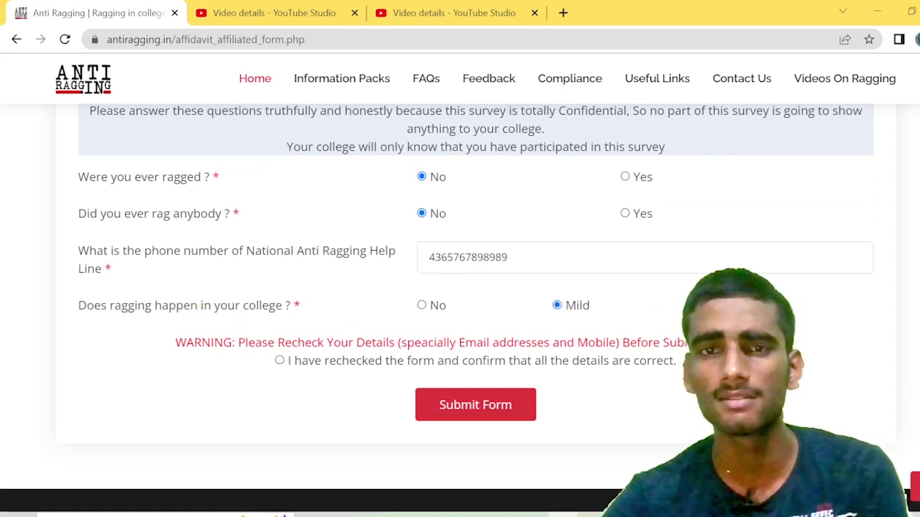
pyautogui.click(494, 411)
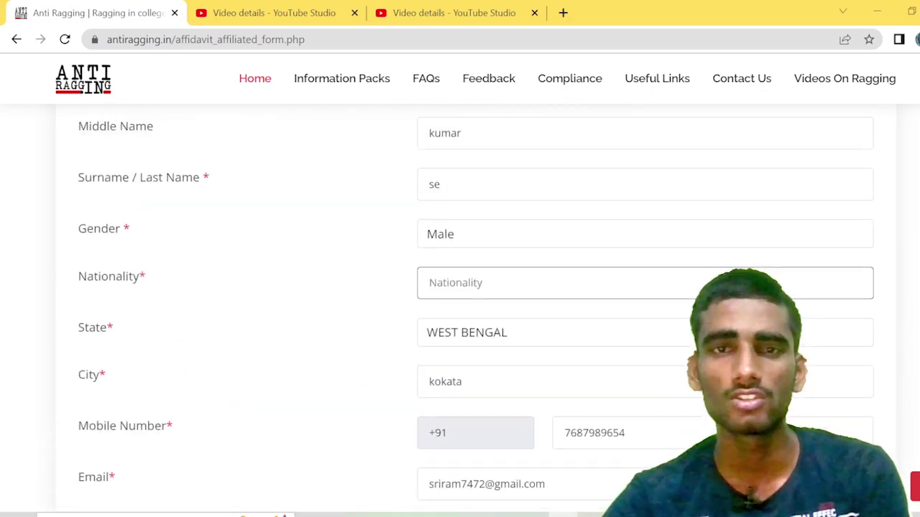
pyautogui.scroll(4, 593, 295)
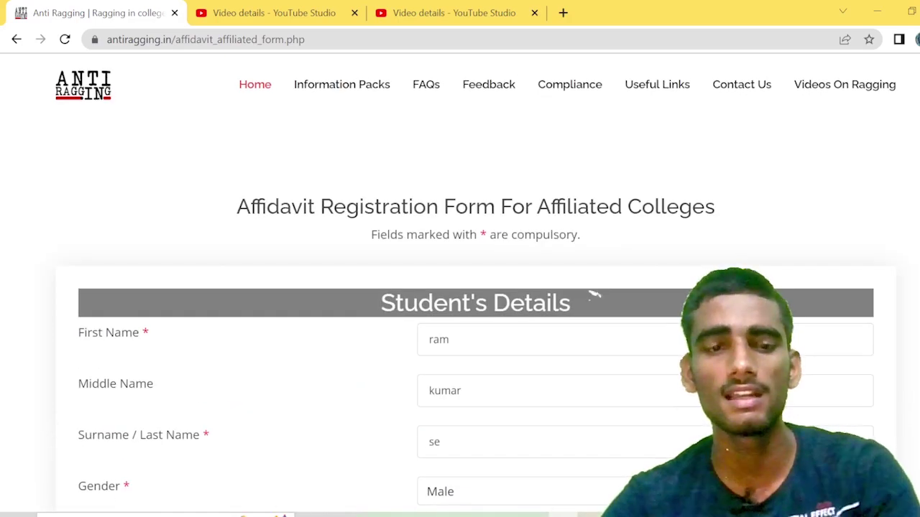